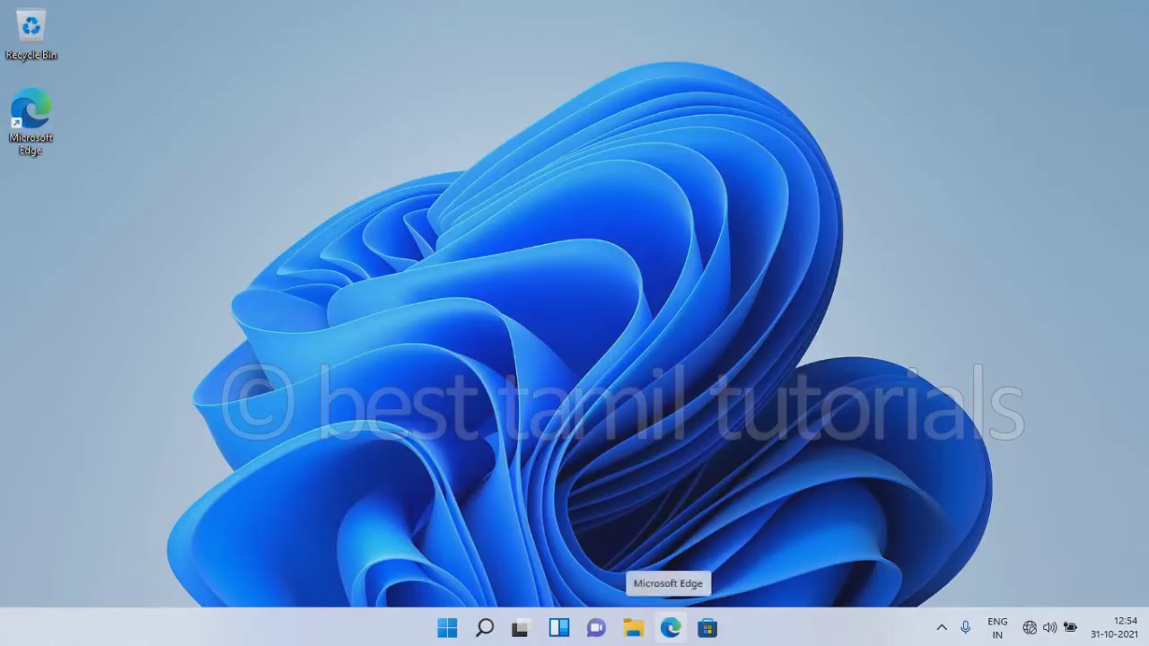
Play the offline surf game from Microsoft Edge's not-connected page, steering the surfer past the obstacles, and close the browser.
{"action": "left_click", "coordinate": [670, 627]}
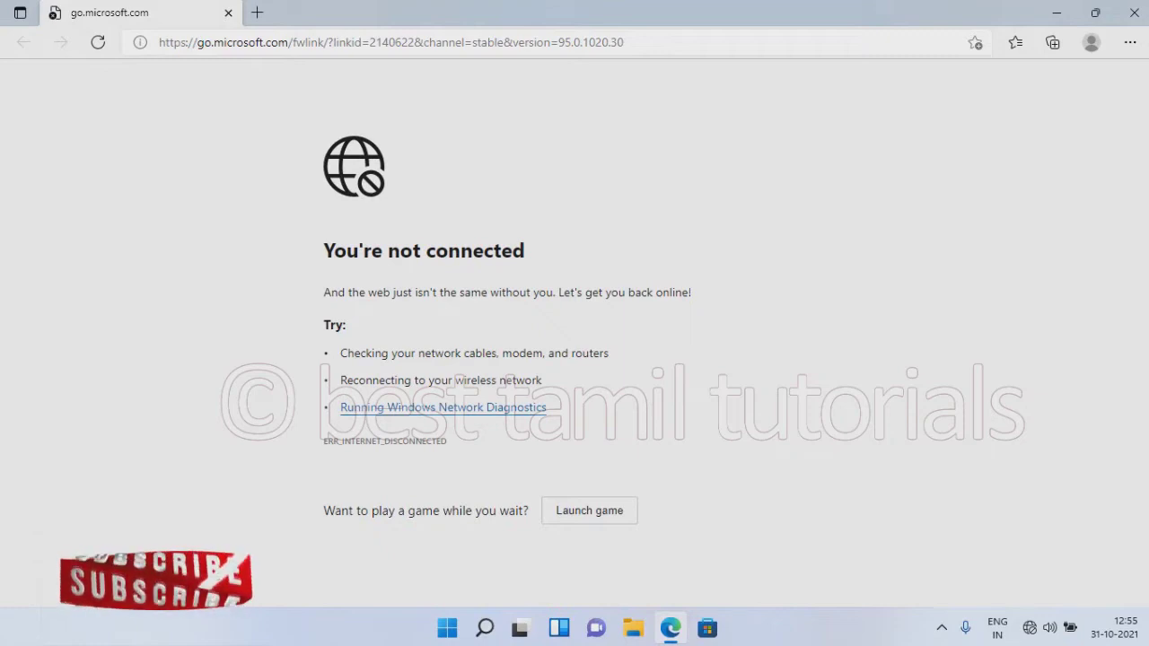
{"action": "left_click", "coordinate": [589, 510]}
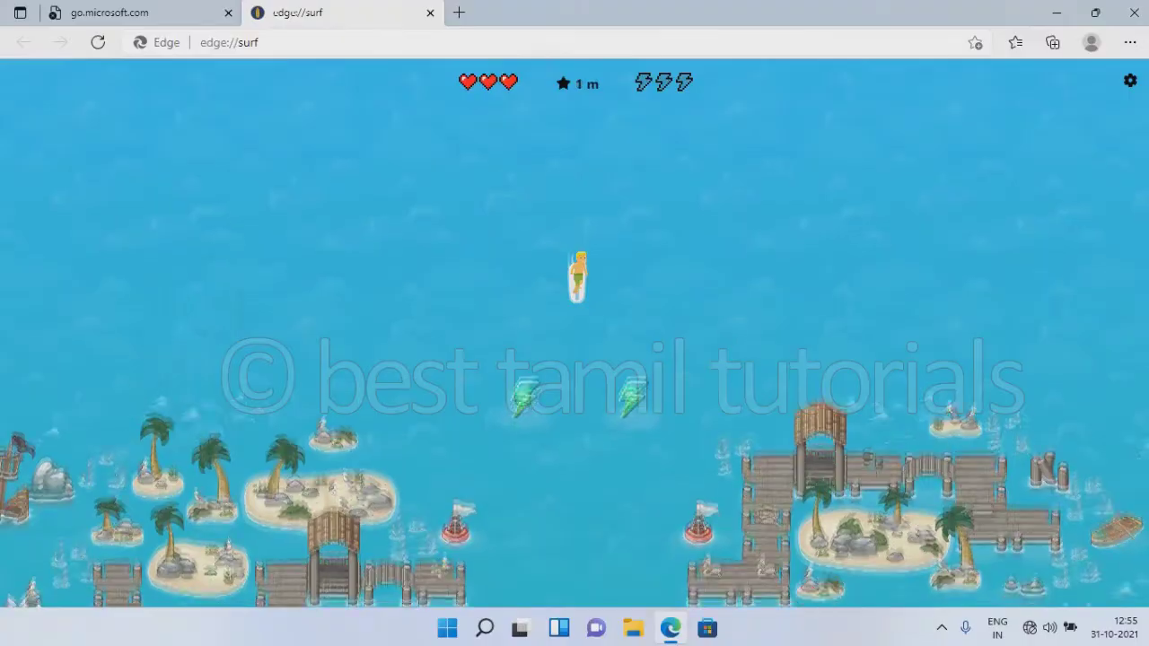
{"action": "key", "text": "Right"}
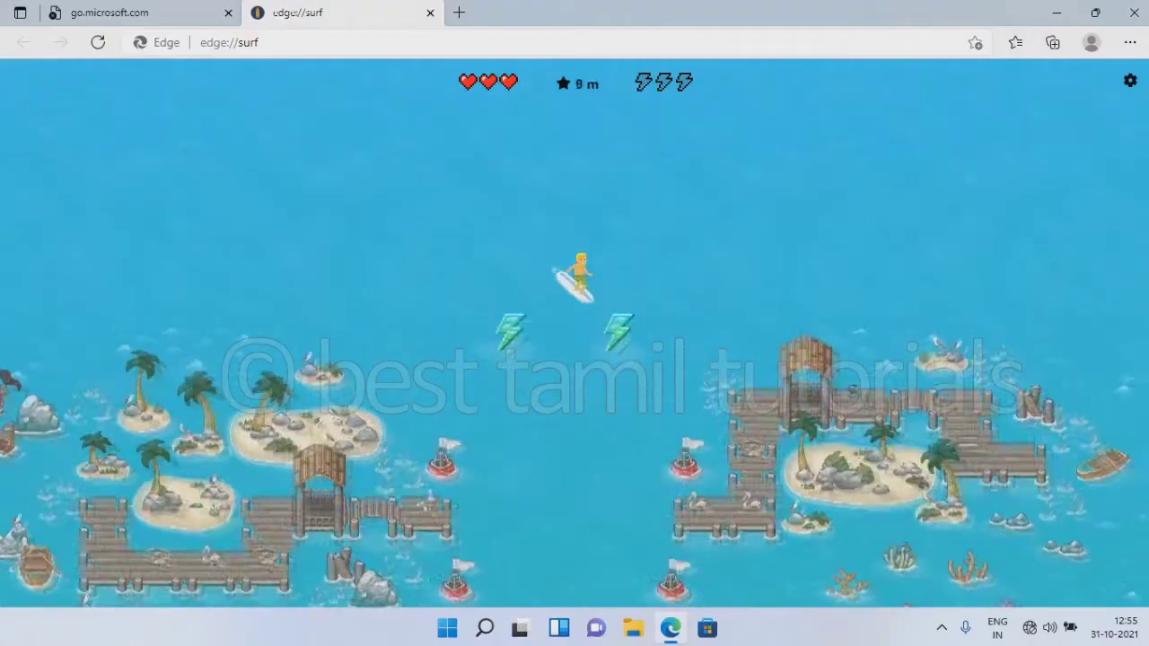
{"action": "key", "text": "Left"}
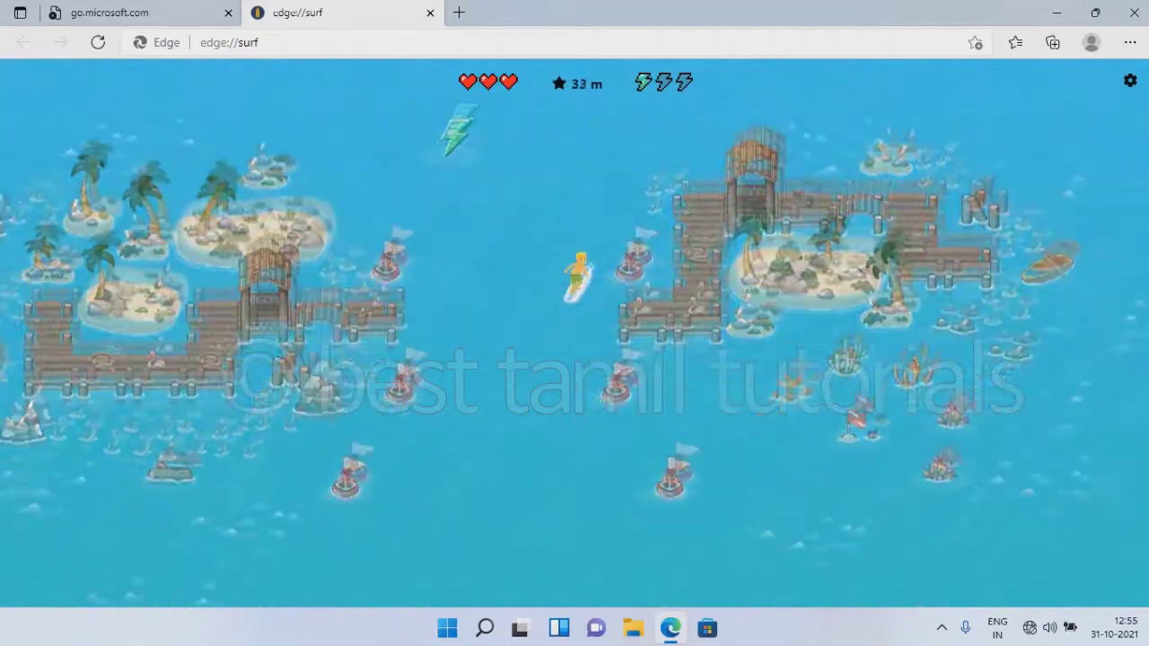
{"action": "key", "text": "Right"}
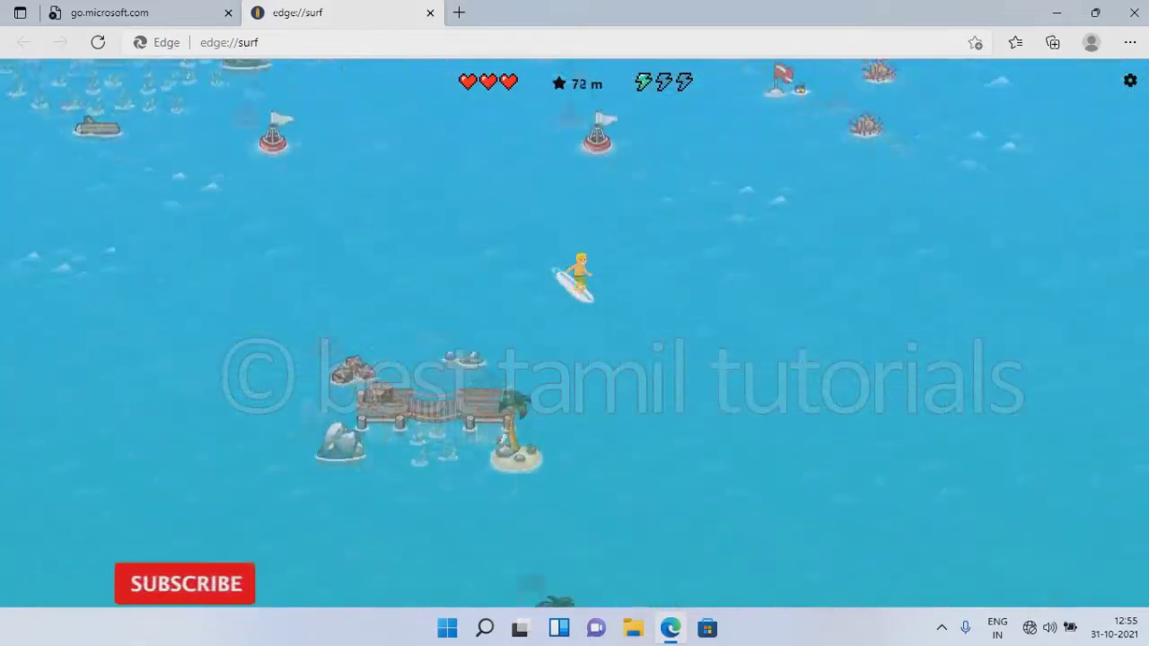
{"action": "key", "text": "Right"}
{"action": "key", "text": "Left"}
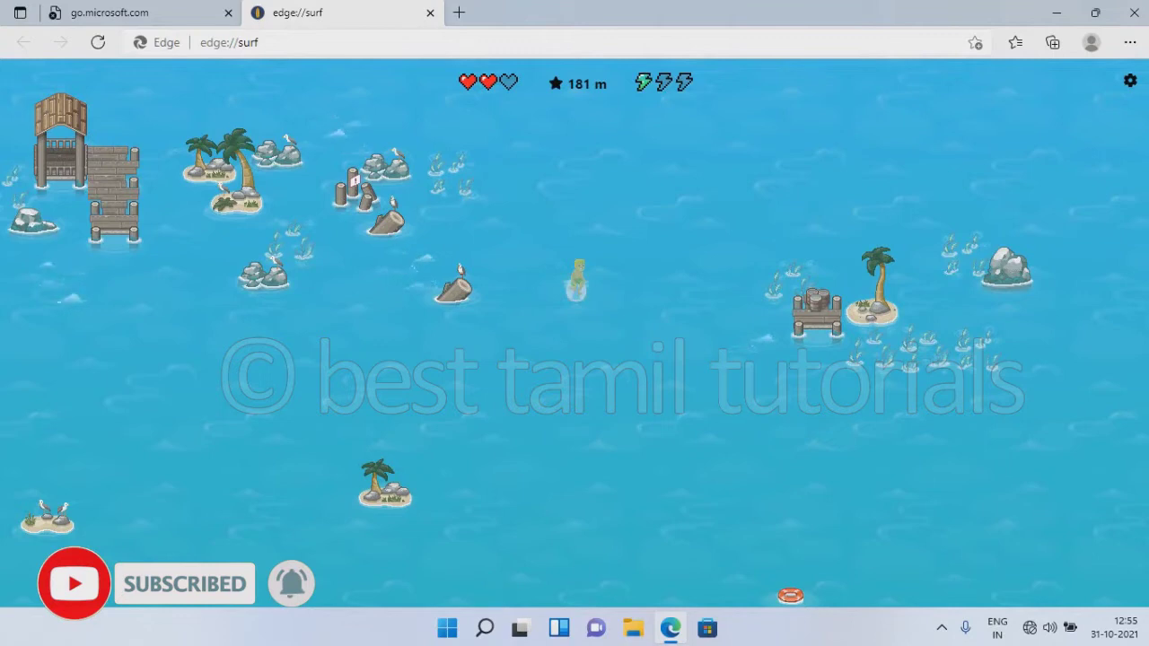
{"action": "left_click", "coordinate": [1133, 12]}
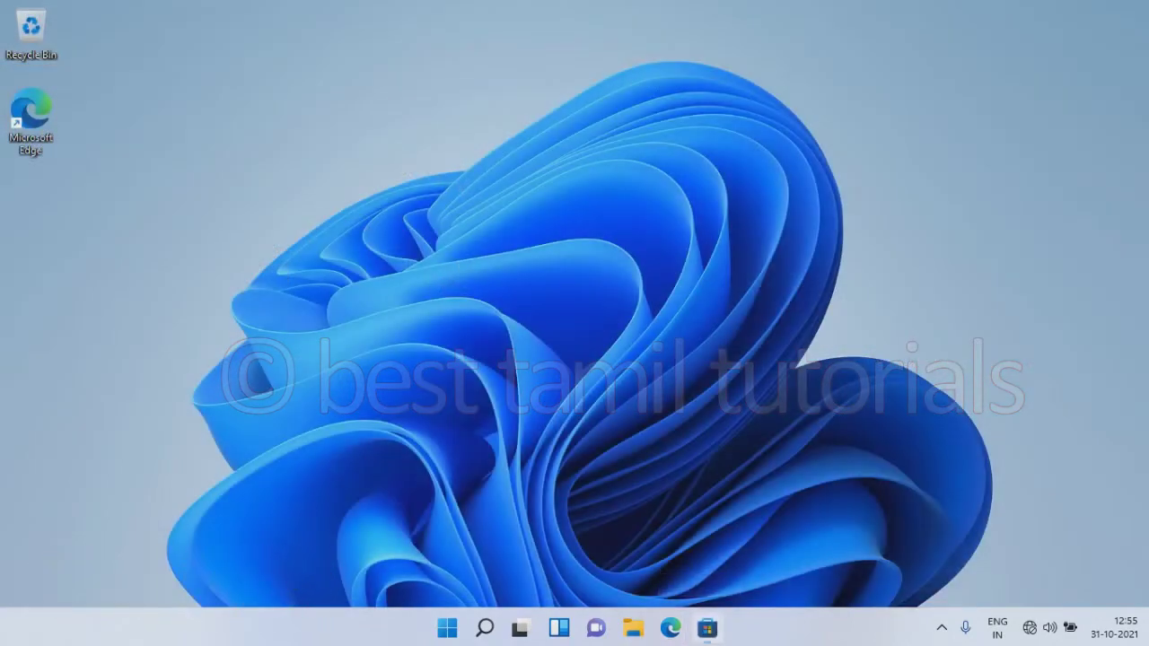
Open and close Microsoft Store, and unpin it from the taskbar.
{"action": "left_click", "coordinate": [707, 628]}
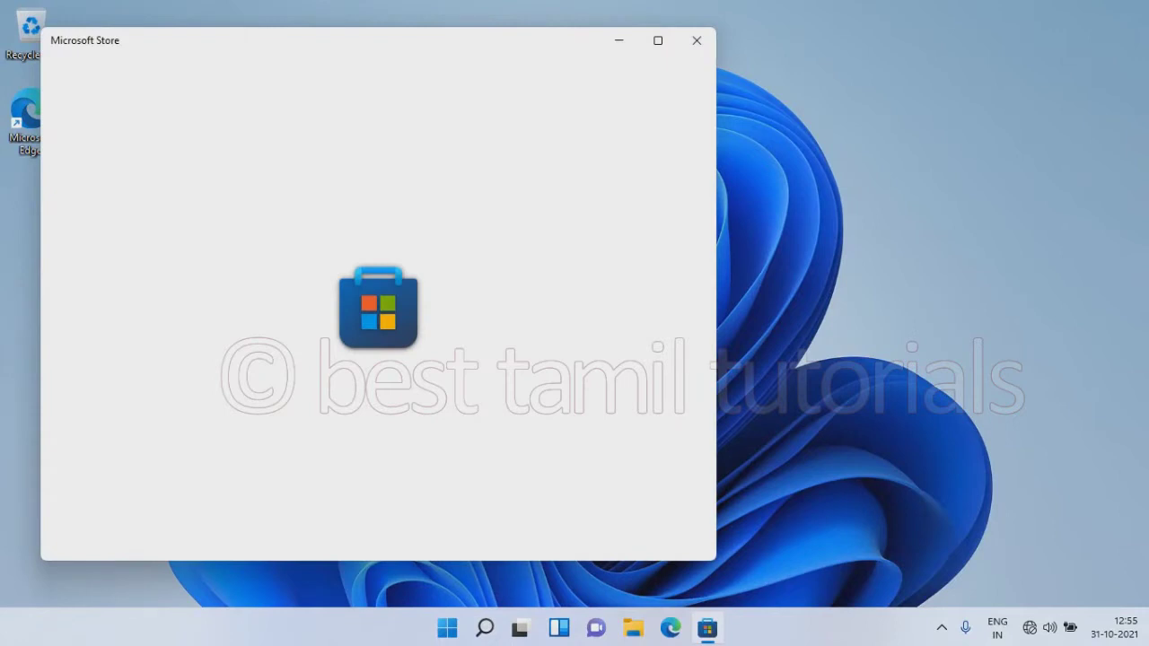
{"action": "left_click", "coordinate": [696, 40]}
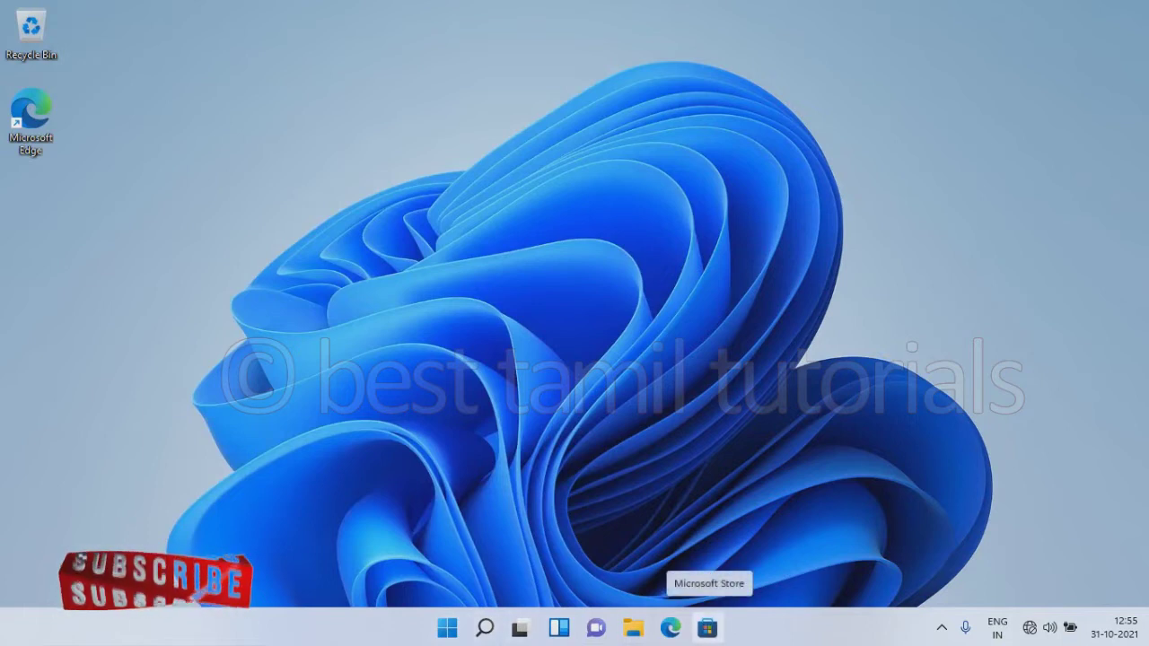
{"action": "right_click", "coordinate": [707, 627]}
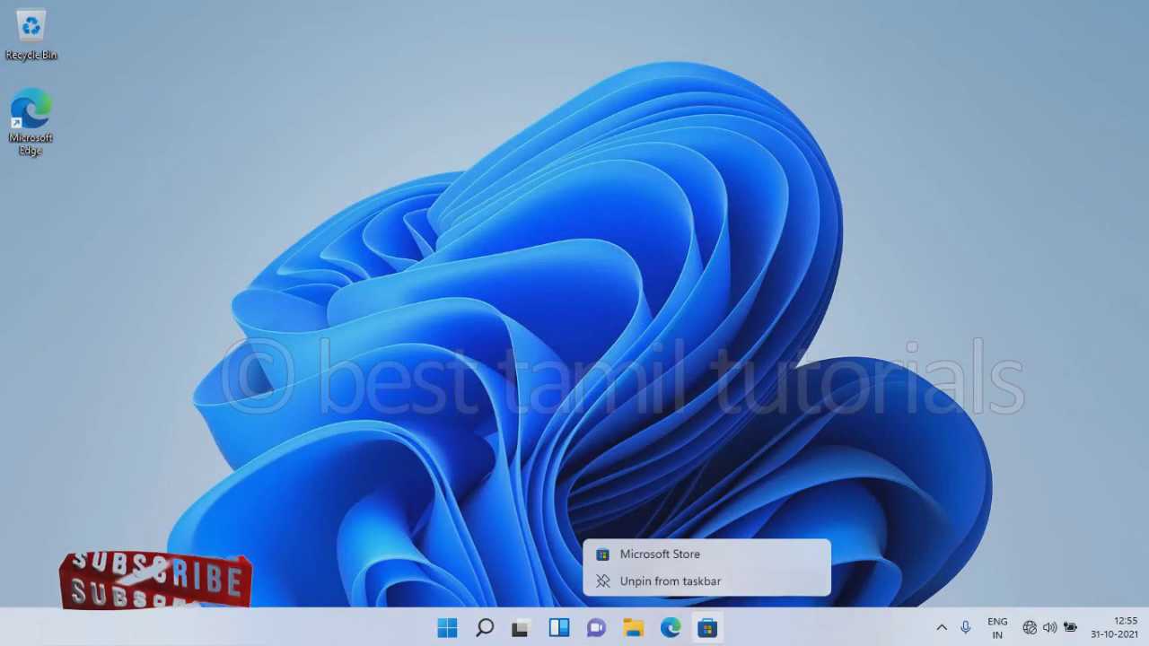
{"action": "left_click", "coordinate": [669, 580]}
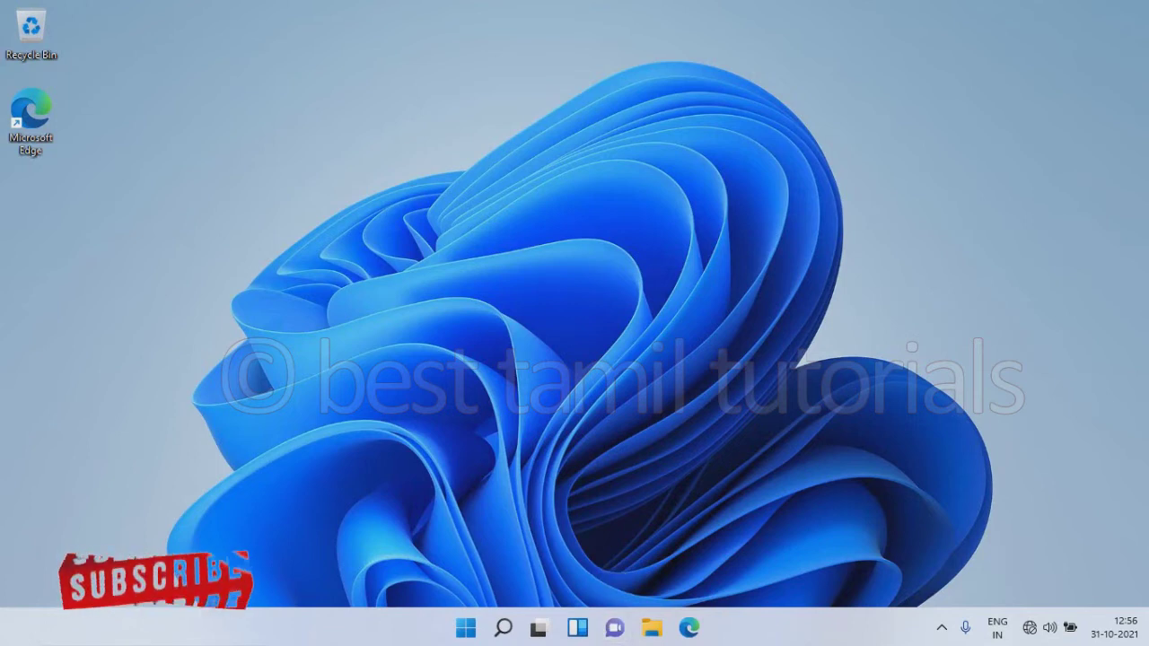
Switch the desktop icons to large size and back to medium.
{"action": "right_click", "coordinate": [168, 65]}
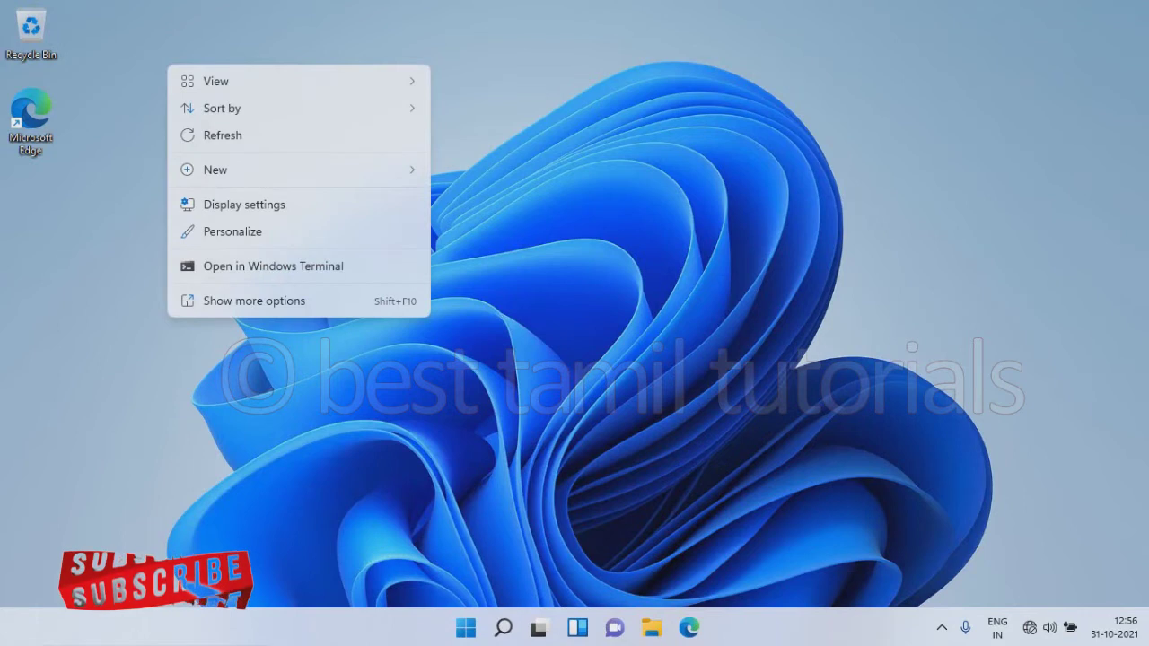
{"action": "mouse_move", "coordinate": [298, 81]}
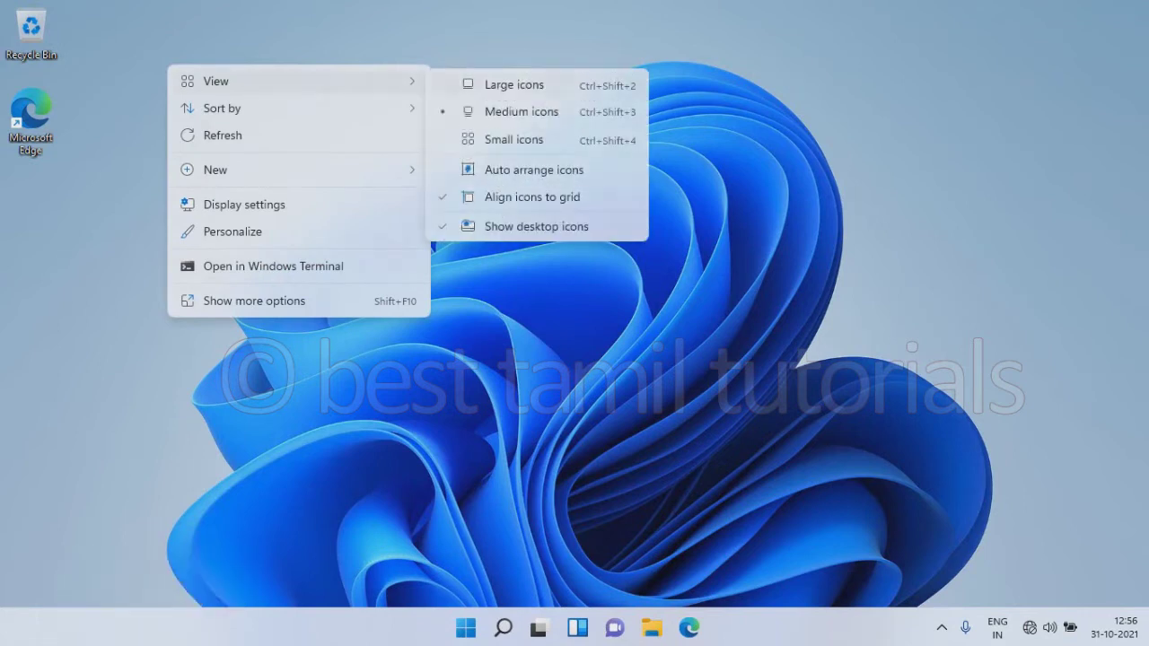
{"action": "key", "text": "Return"}
{"action": "key", "text": "shift+F10"}
{"action": "key", "text": "Right"}
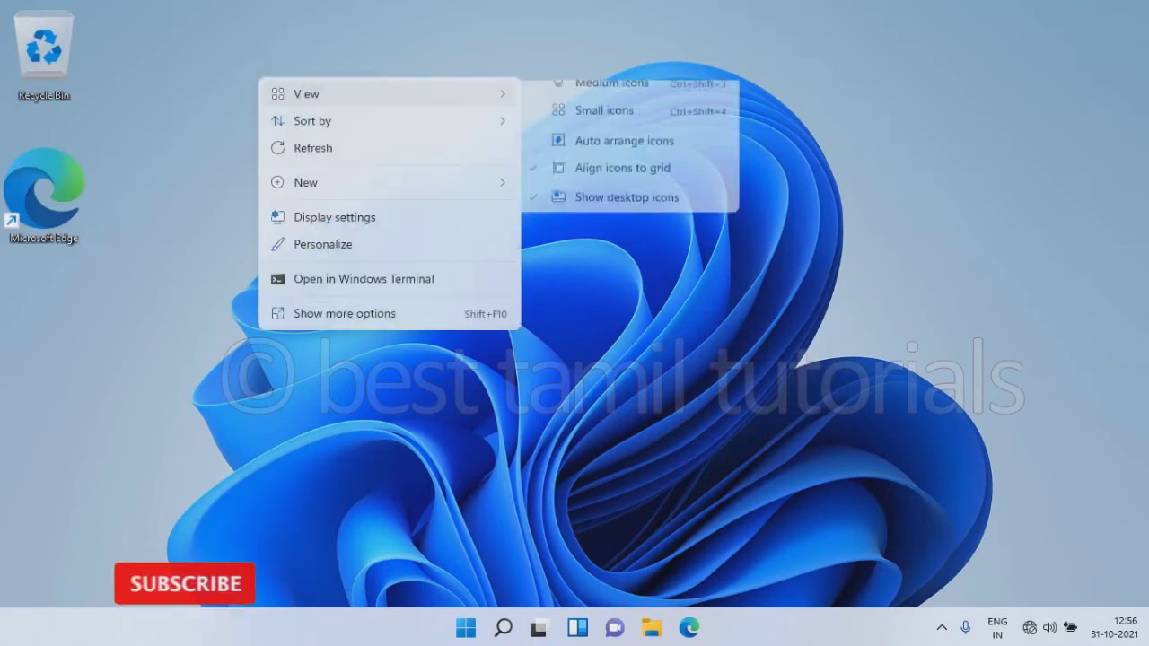
{"action": "key", "text": "Down"}
{"action": "key", "text": "Return"}
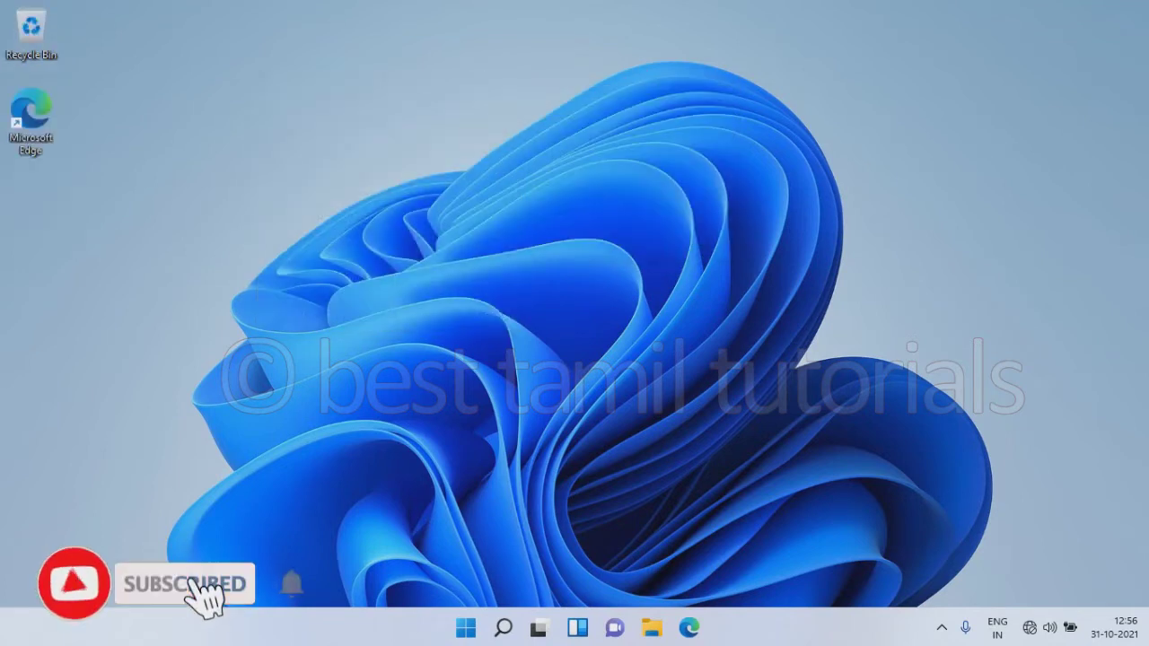
Examine the desktop's icon view options and the expanded classic list of desktop commands, and dismiss them.
{"action": "key", "text": "shift+F10"}
{"action": "key", "text": "Right"}
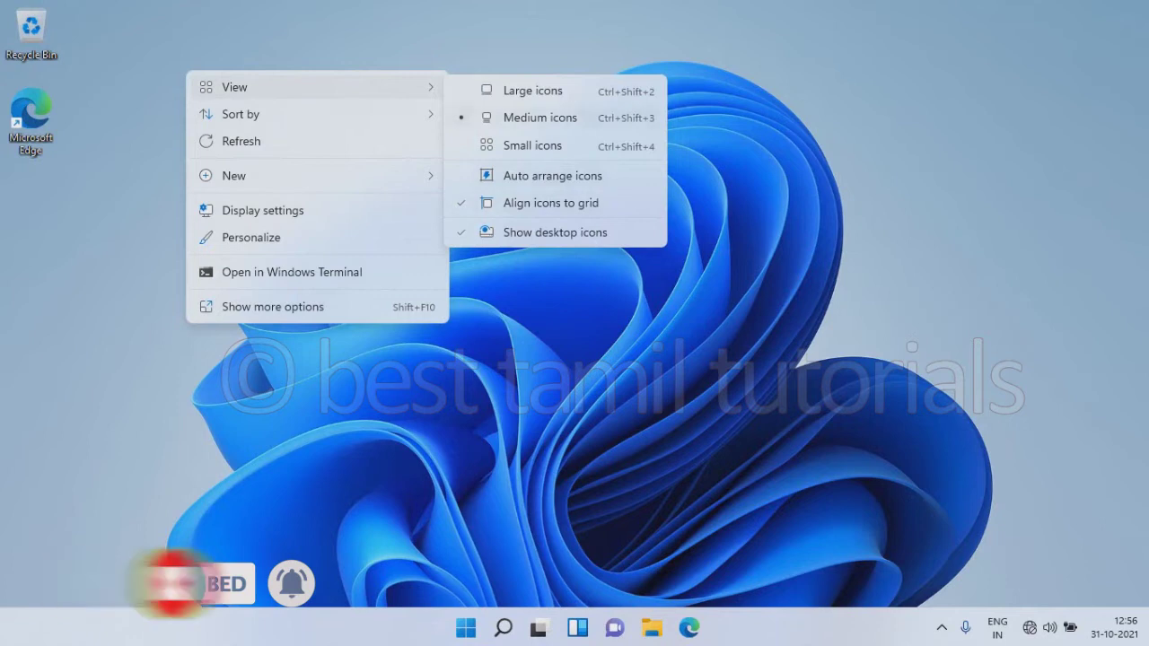
{"action": "mouse_move", "coordinate": [316, 114]}
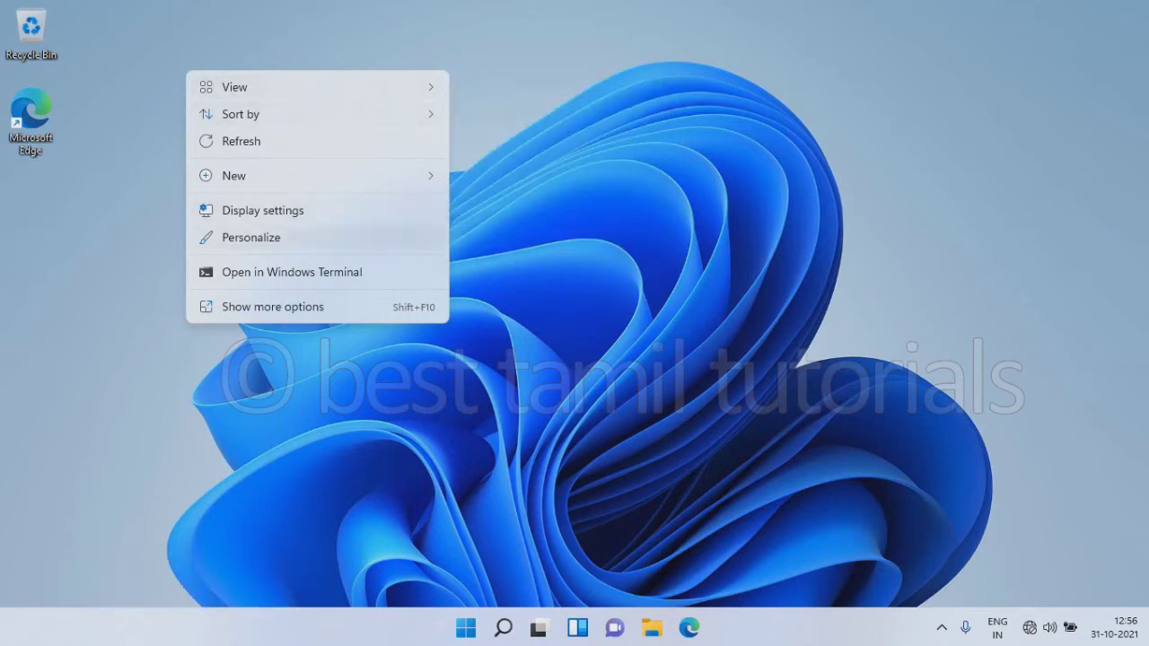
{"action": "left_click", "coordinate": [329, 307]}
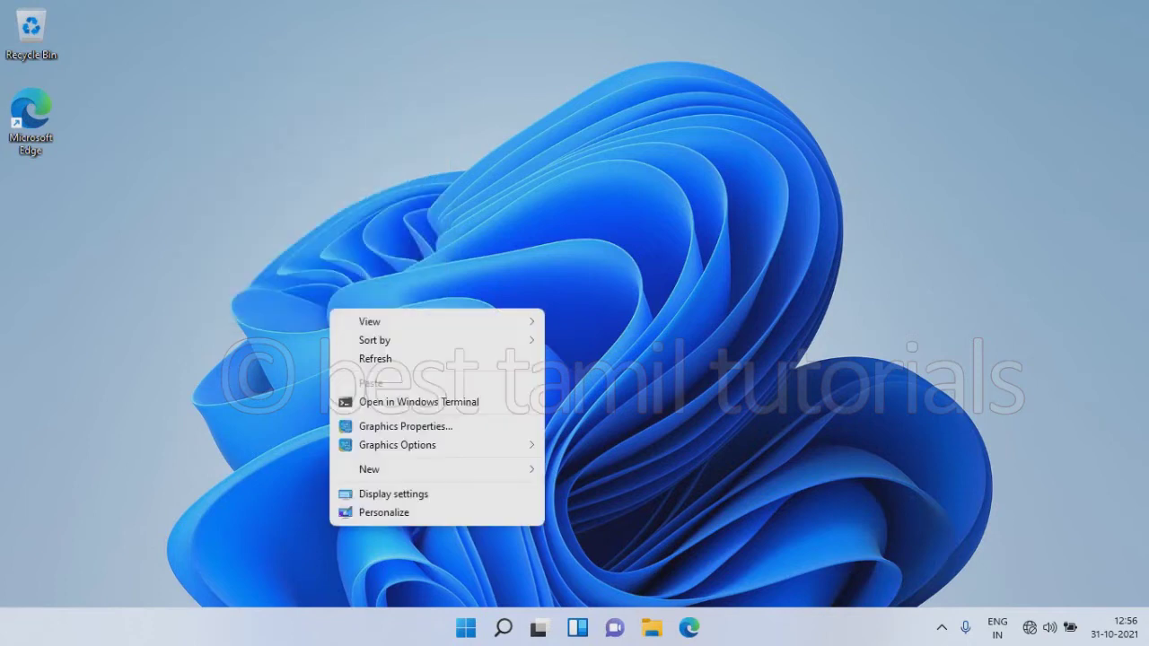
{"action": "key", "text": "Escape"}
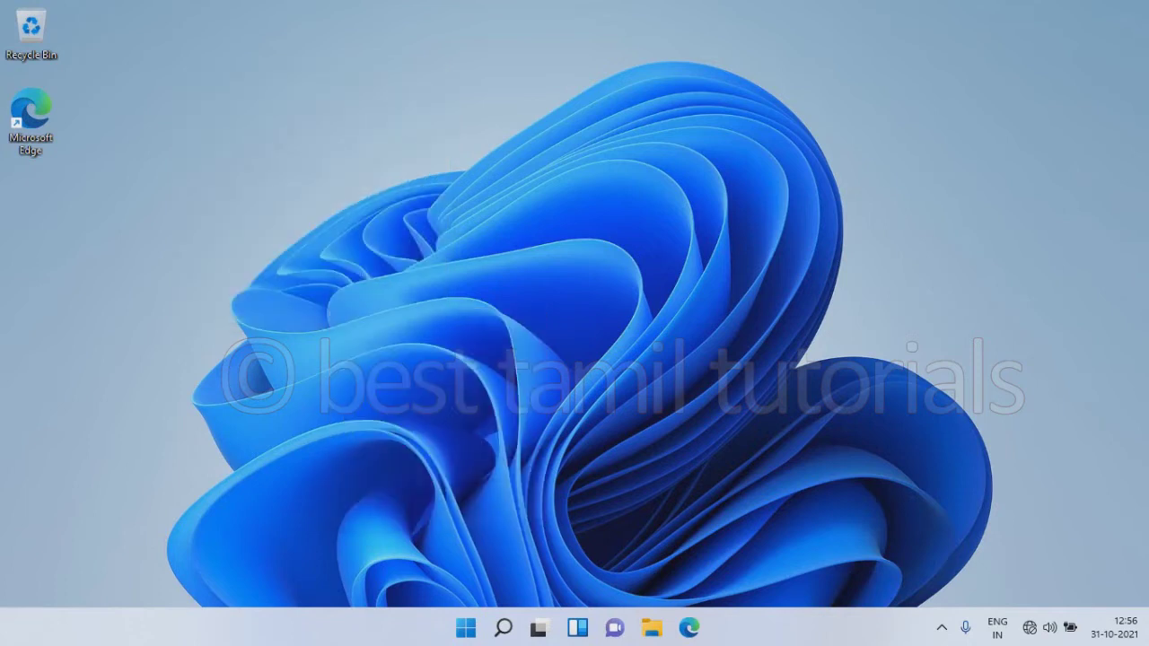
{"action": "right_click", "coordinate": [117, 83]}
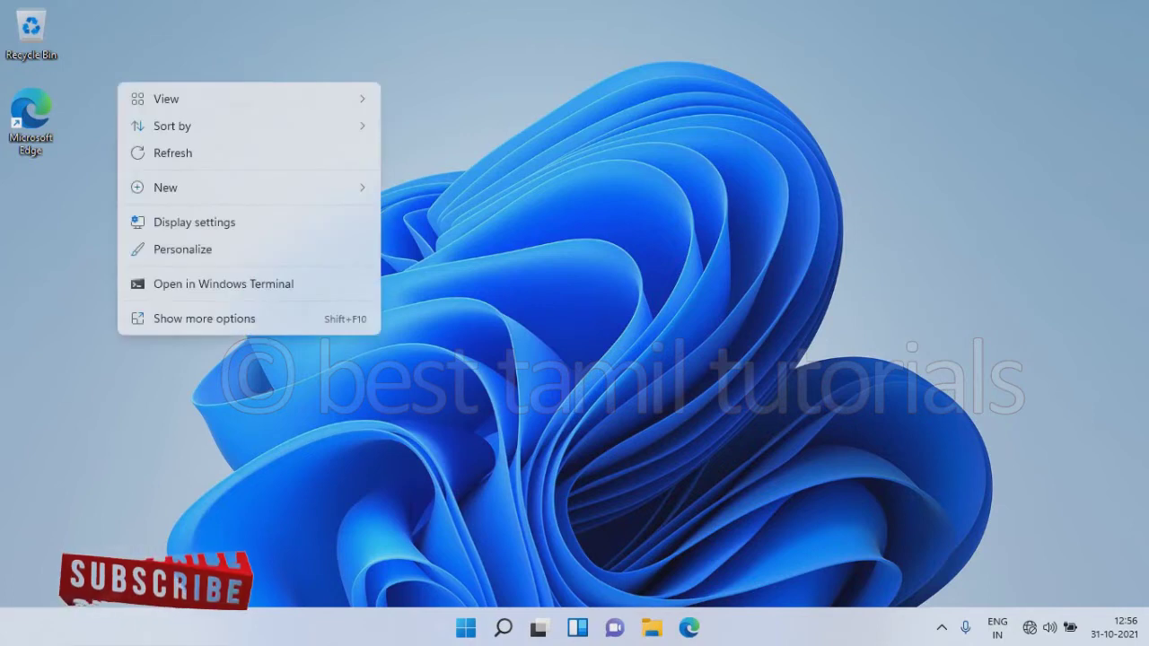
{"action": "left_click", "coordinate": [224, 321]}
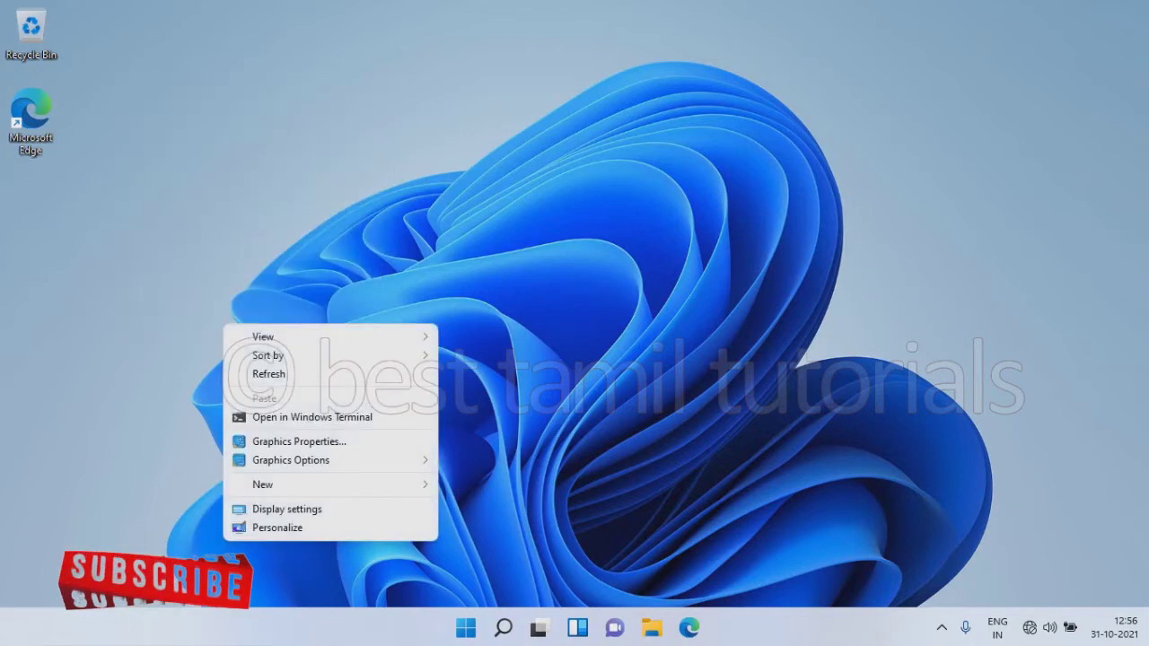
{"action": "key", "text": "Escape"}
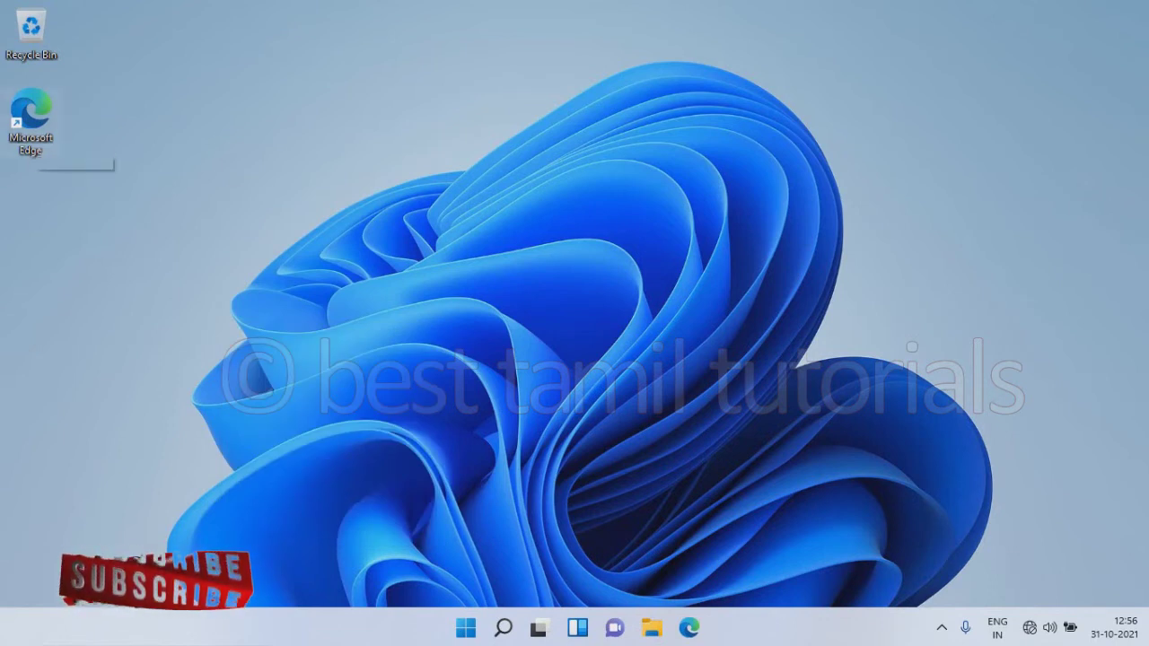
Examine the commands available for the Microsoft Edge desktop shortcut, from Cut through Properties, and its expanded classic options.
{"action": "right_click", "coordinate": [35, 137]}
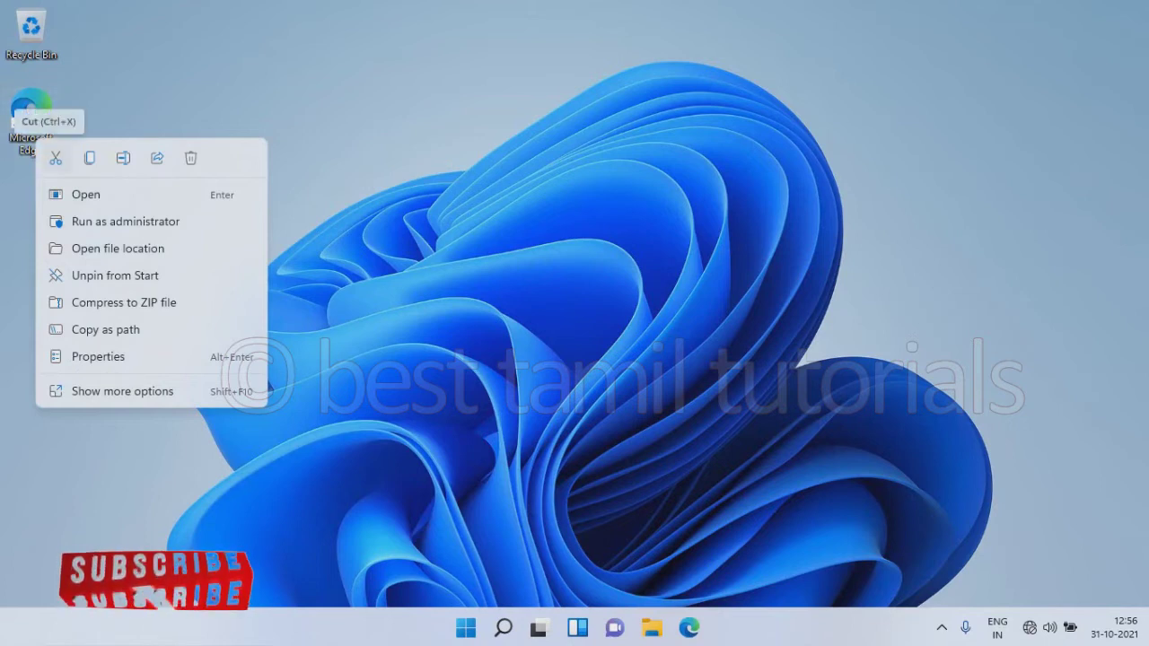
{"action": "key", "text": "Right"}
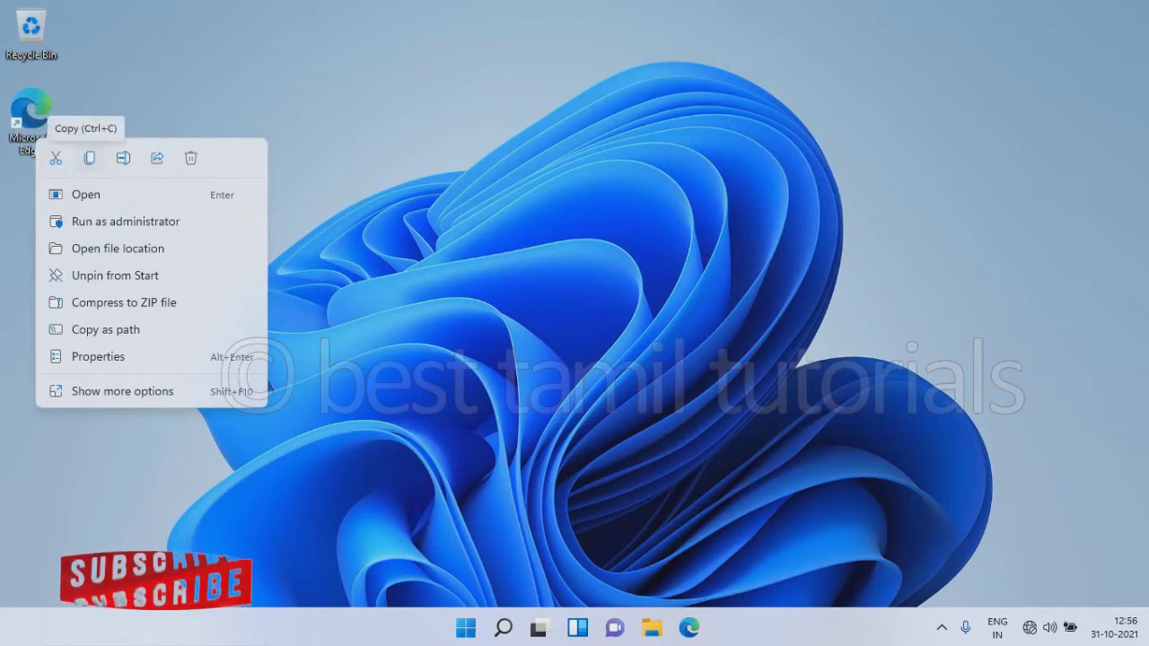
{"action": "key", "text": "Right"}
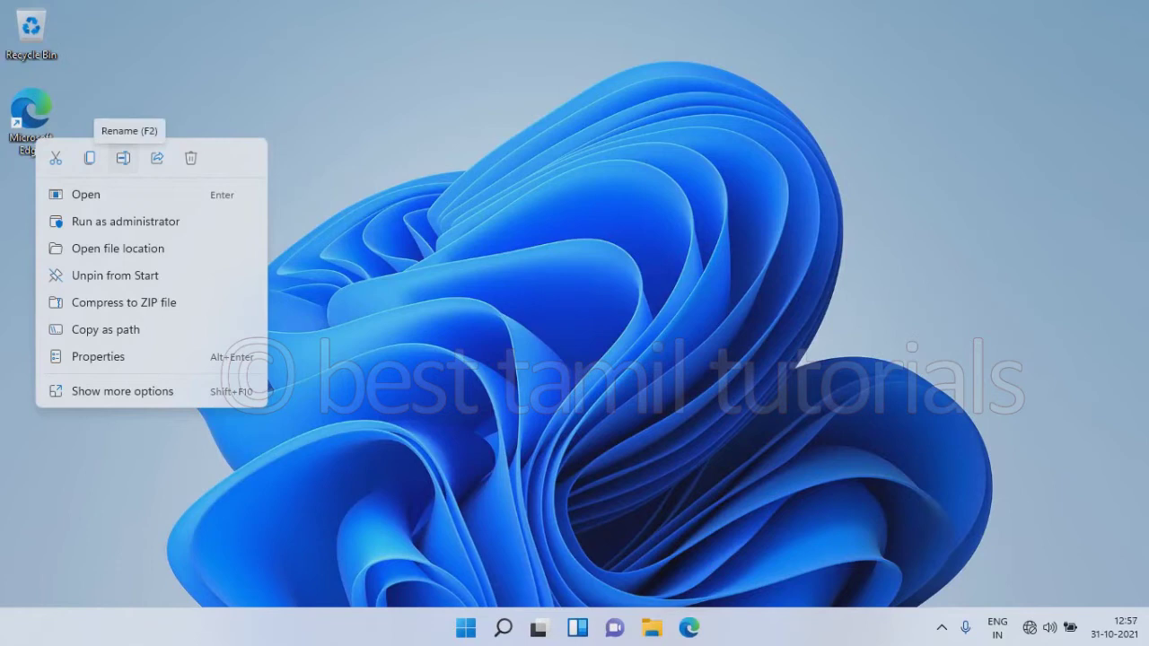
{"action": "key", "text": "Right"}
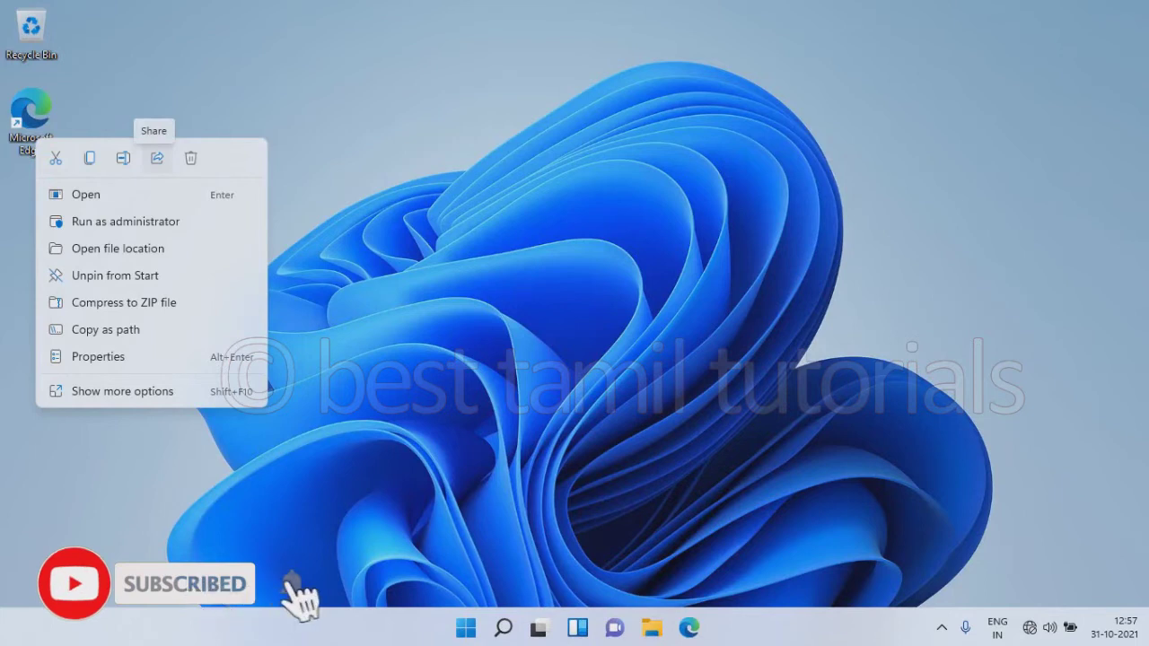
{"action": "key", "text": "Right"}
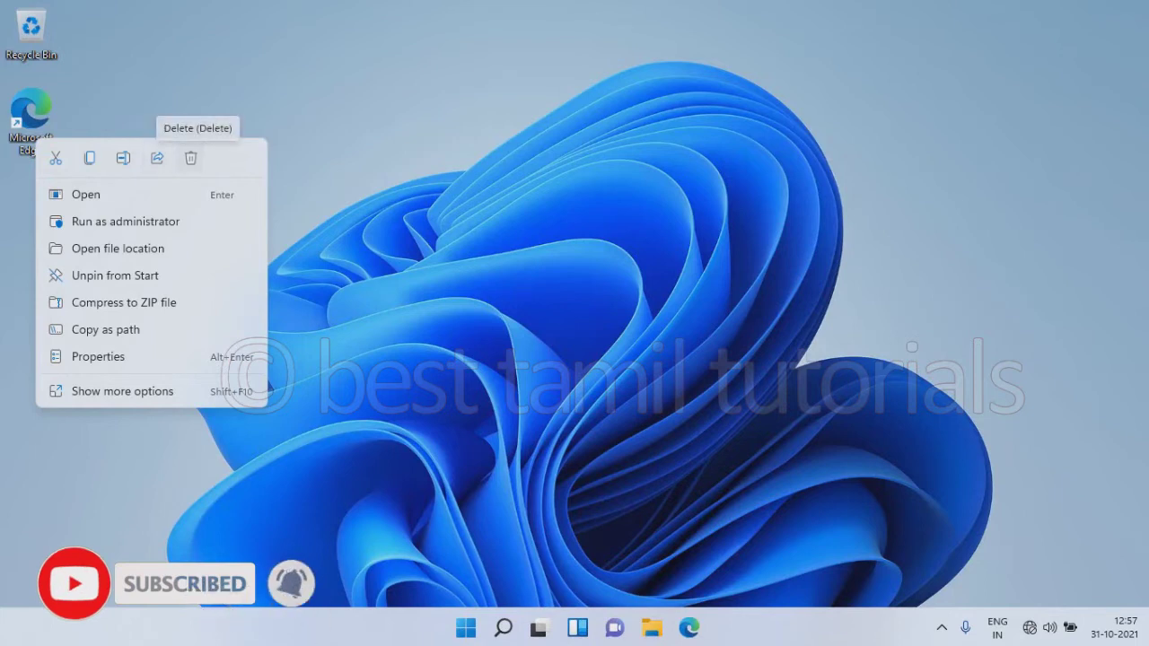
{"action": "key", "text": "Right"}
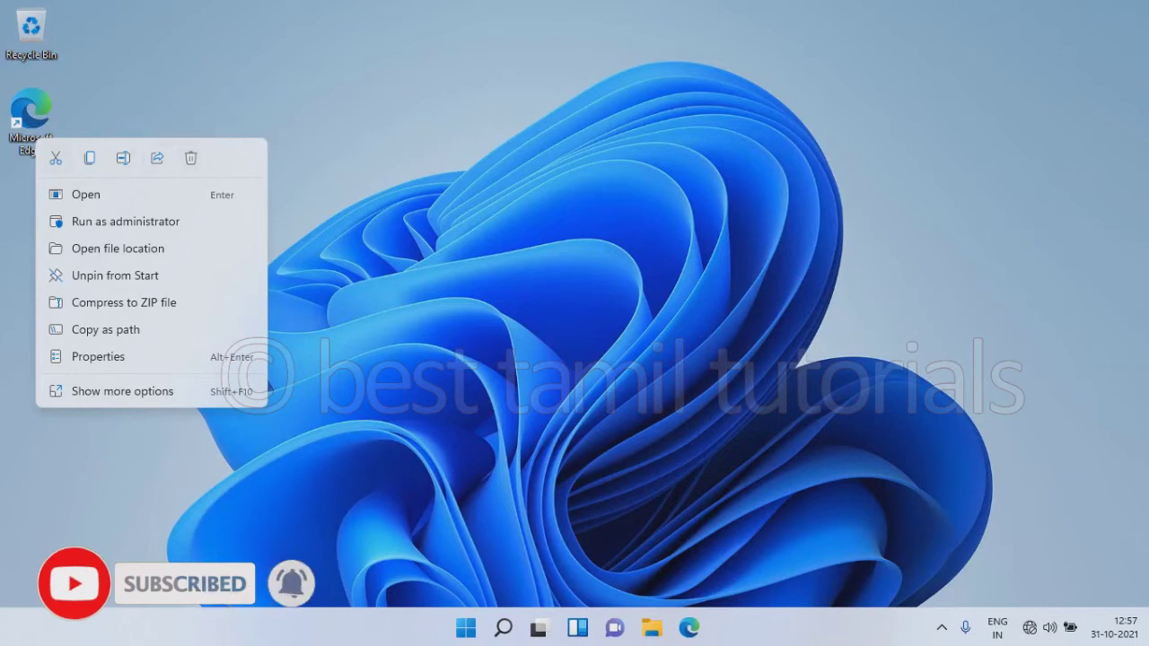
{"action": "key", "text": "Down"}
{"action": "key", "text": "Down"}
{"action": "key", "text": "Down"}
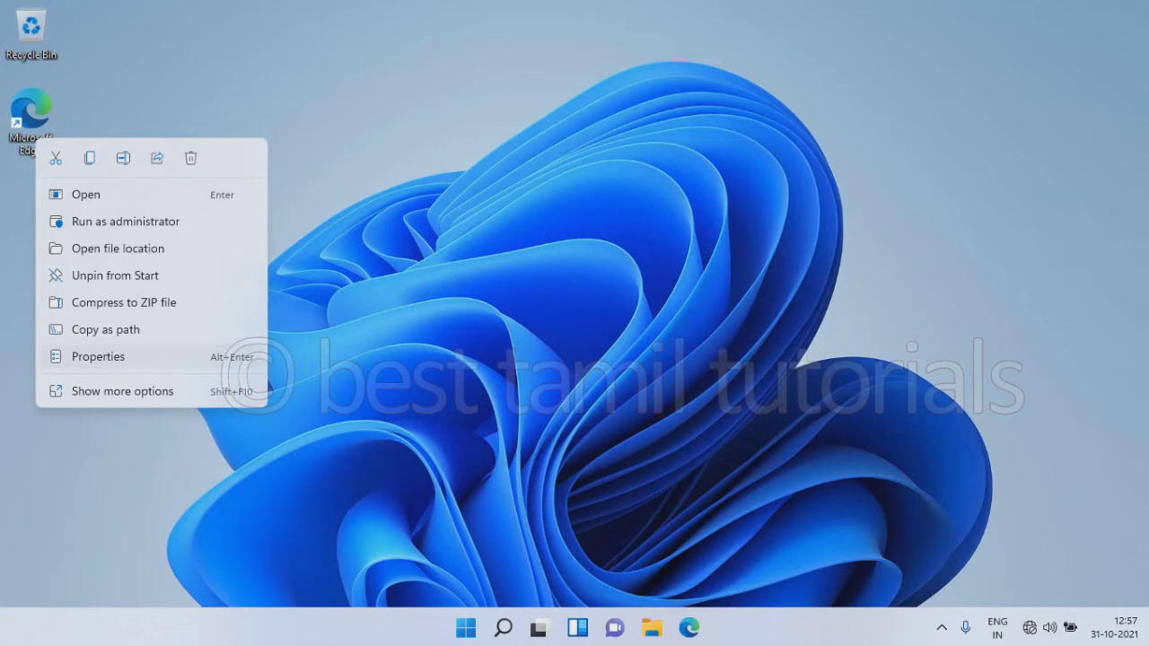
{"action": "key", "text": "Down"}
{"action": "key", "text": "Return"}
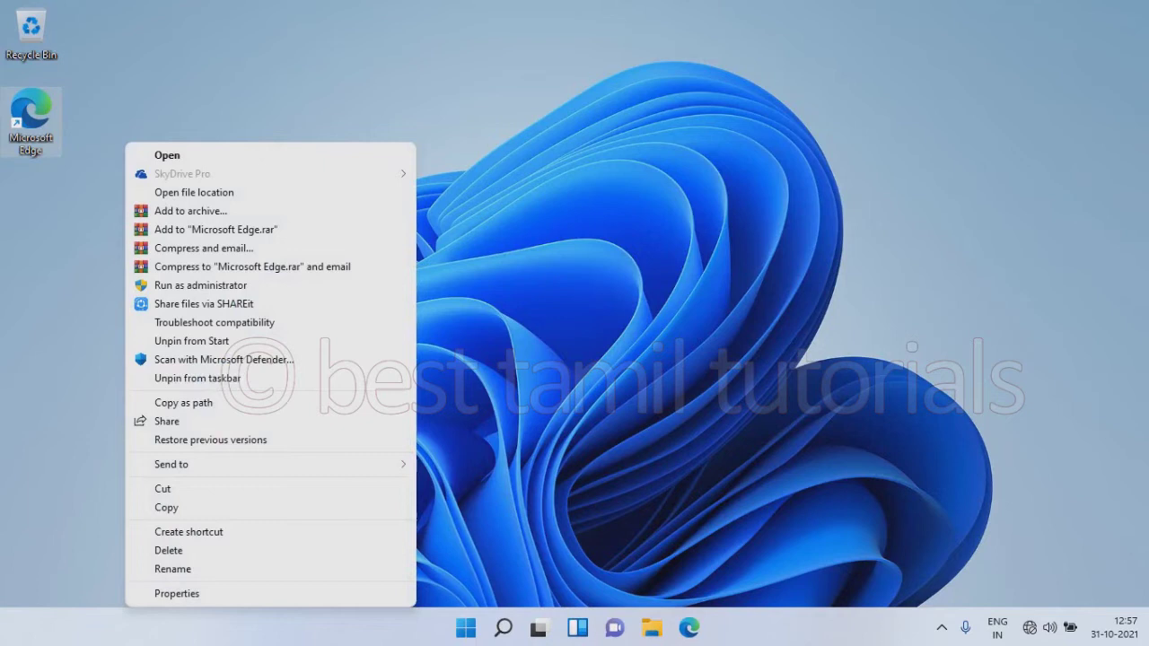
{"action": "key", "text": "Escape"}
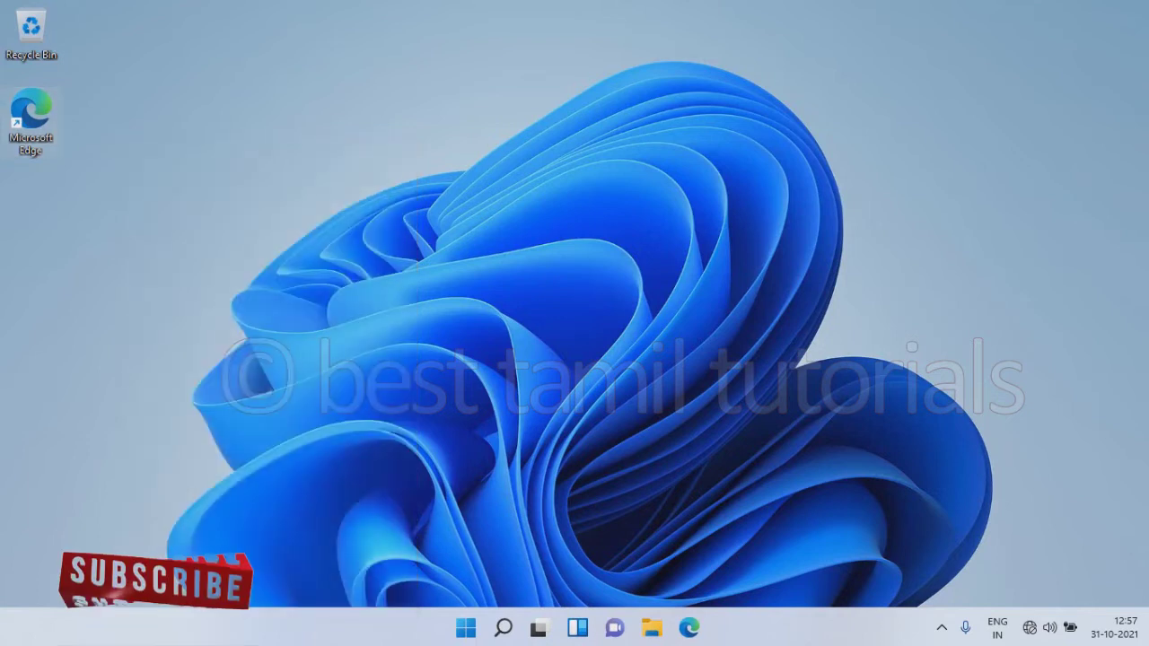
Bring up the context commands for the empty desktop once more and dismiss them.
{"action": "key", "text": "shift+F10"}
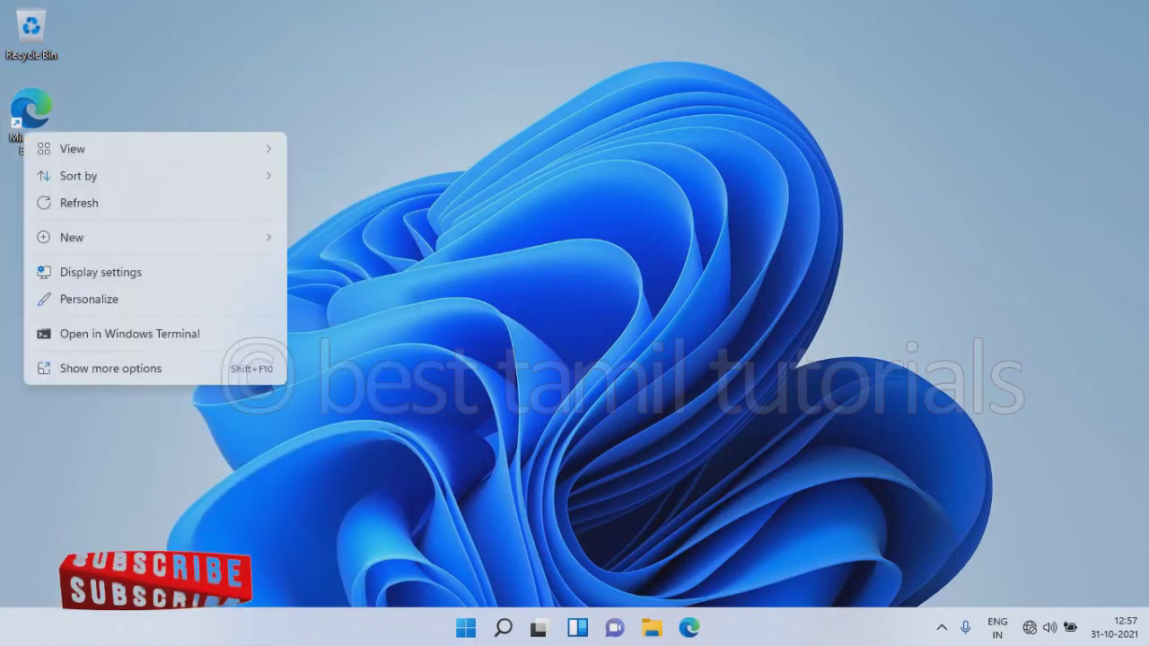
{"action": "key", "text": "shift+F10"}
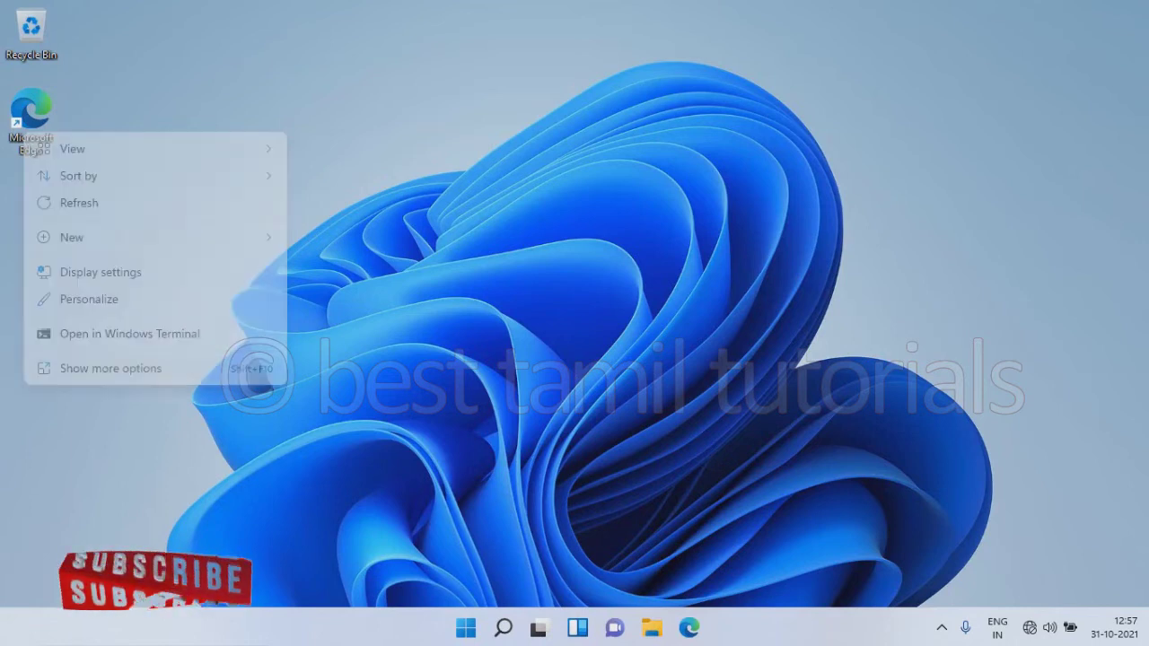
{"action": "key", "text": "Escape"}
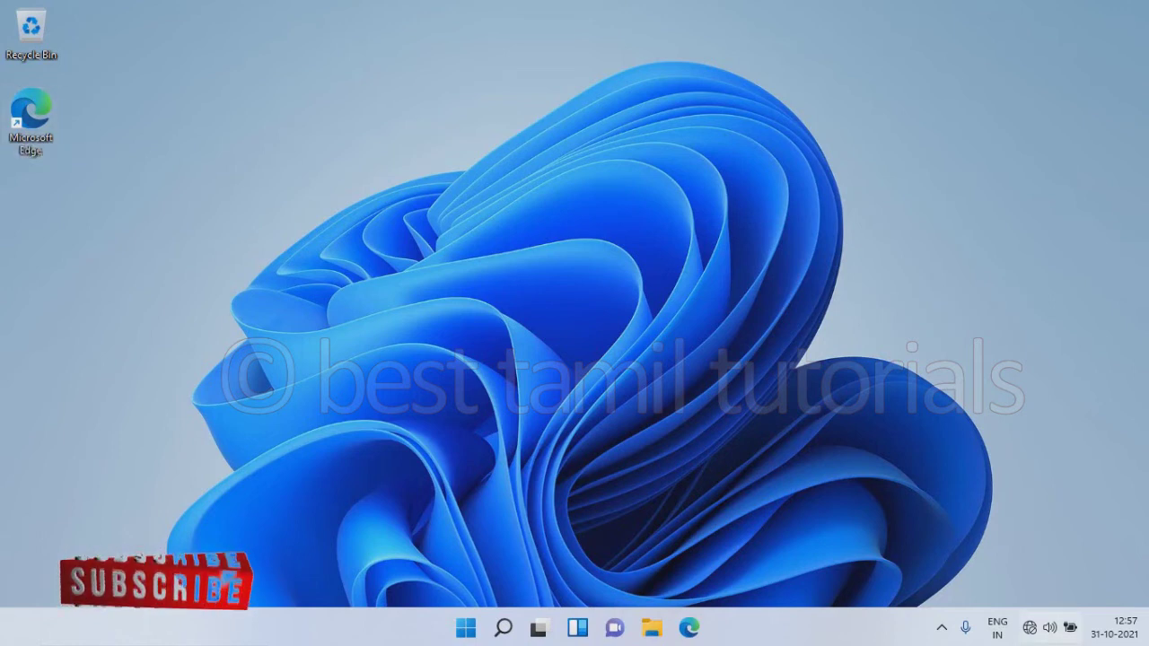
Turn Wi-Fi off from its network list in the quick settings and return to the main quick settings.
{"action": "left_click", "coordinate": [1049, 627]}
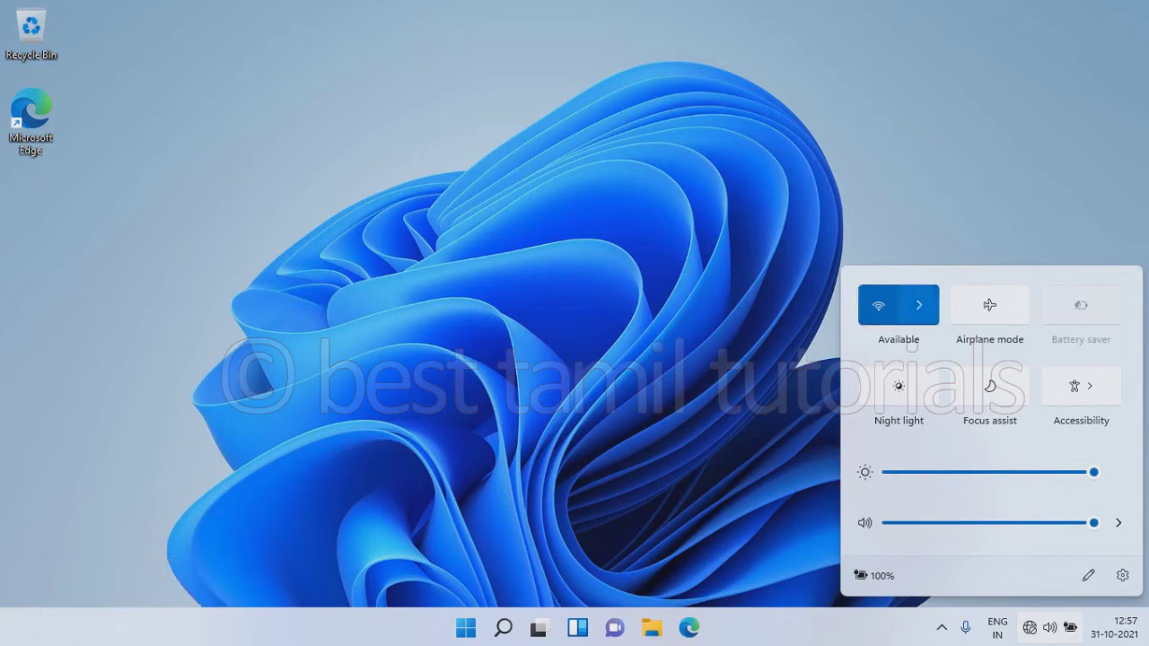
{"action": "left_click", "coordinate": [917, 305]}
{"action": "left_click", "coordinate": [1108, 278]}
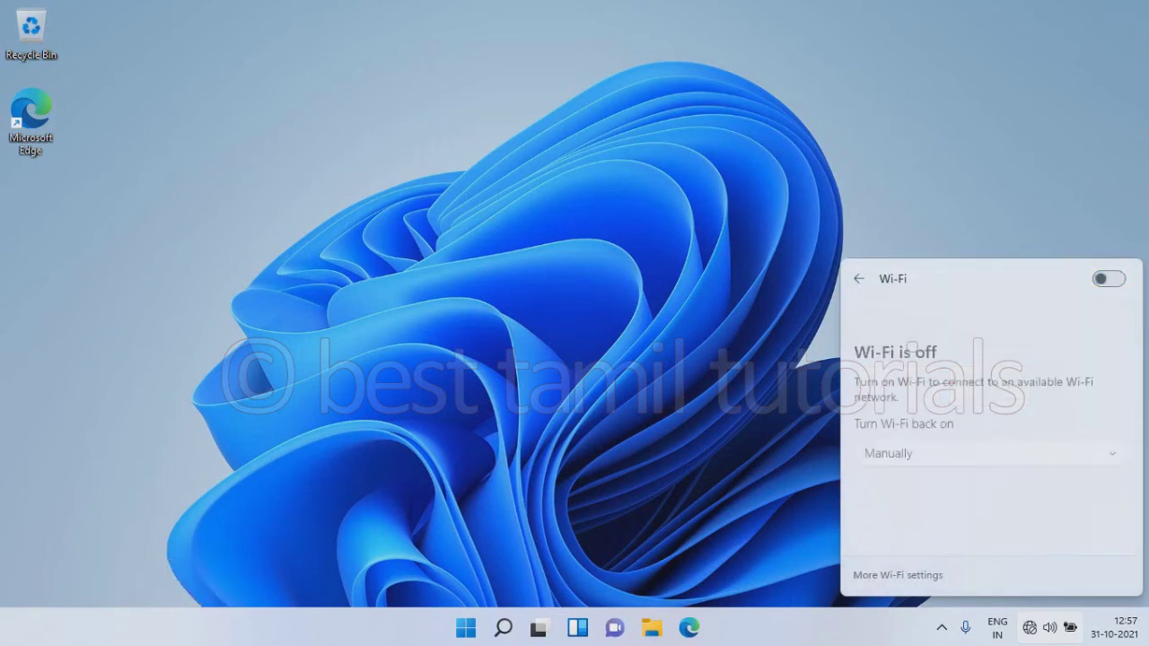
{"action": "left_click", "coordinate": [858, 278]}
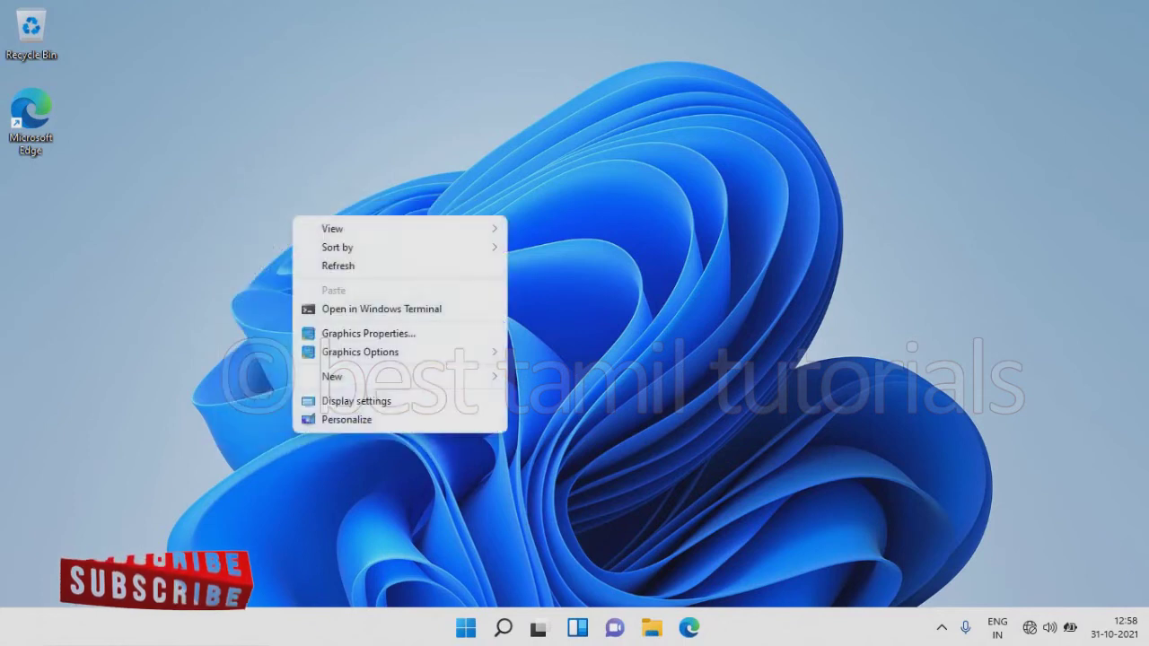
Open the desktop's personalization settings, apply the dark theme with the blue bloom wallpaper, and check it on the desktop.
{"action": "left_click", "coordinate": [346, 419]}
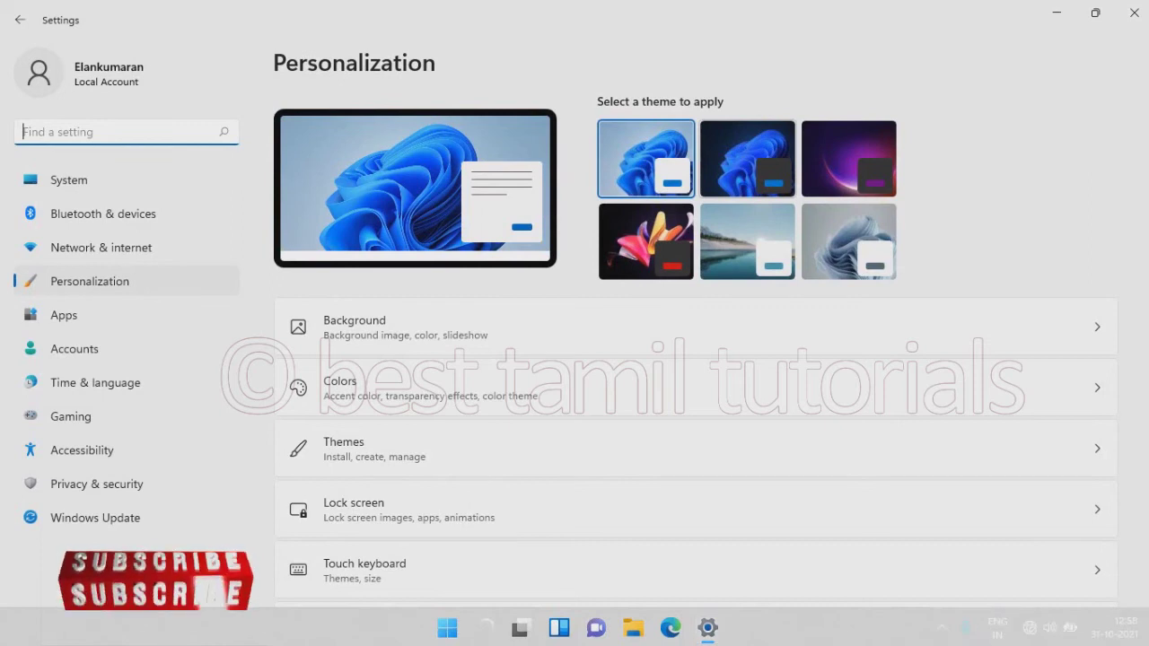
{"action": "left_click", "coordinate": [747, 158]}
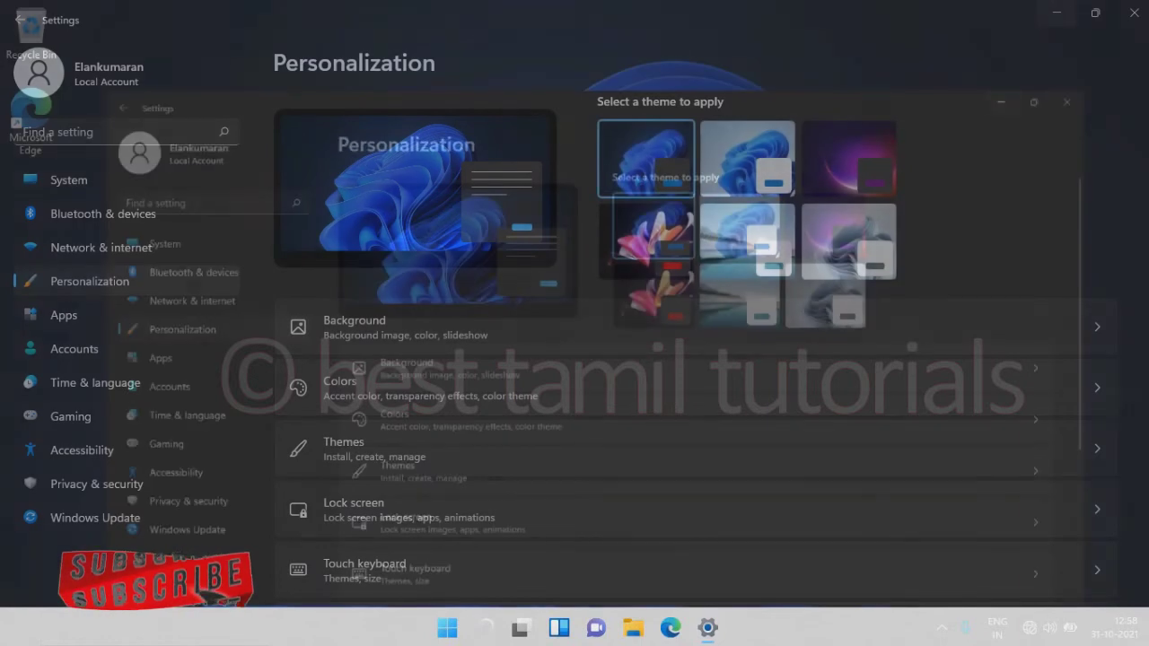
{"action": "left_click", "coordinate": [1057, 12]}
{"action": "key", "text": "super+d"}
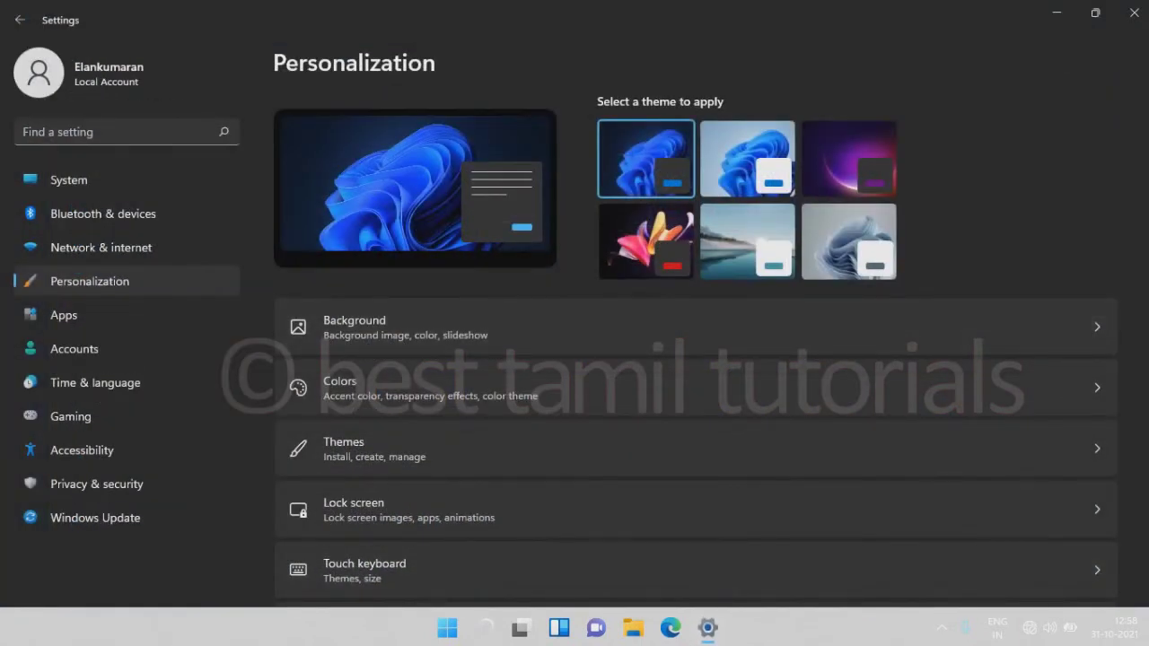
Try the dark theme with the multicoloured flower wallpaper and look through the remaining personalization categories.
{"action": "left_click", "coordinate": [645, 241]}
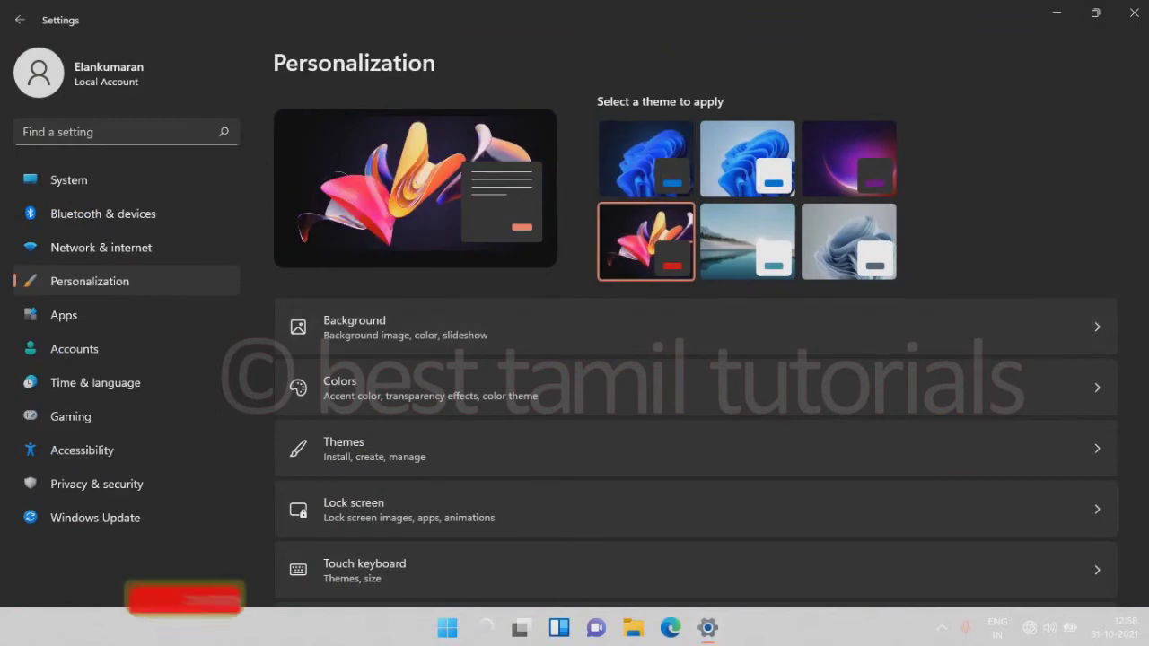
{"action": "scroll", "coordinate": [695, 358], "scroll_direction": "down", "scroll_amount": 3}
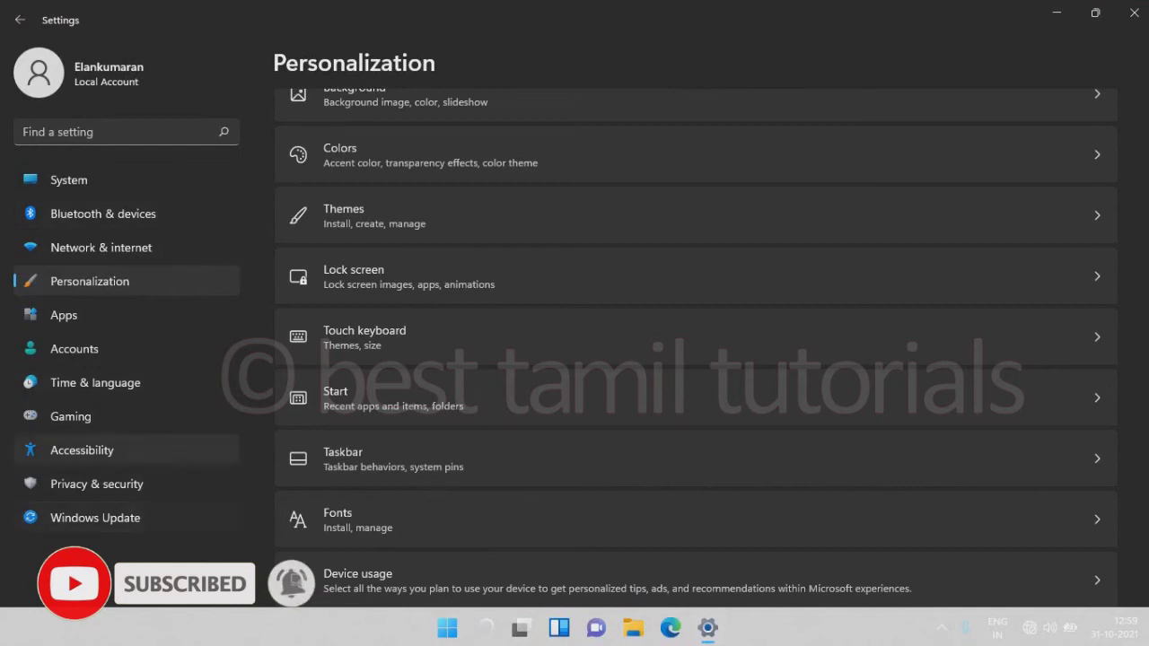
Open the System display settings and look through the brightness and color, scale and layout, and related settings.
{"action": "left_click", "coordinate": [69, 179]}
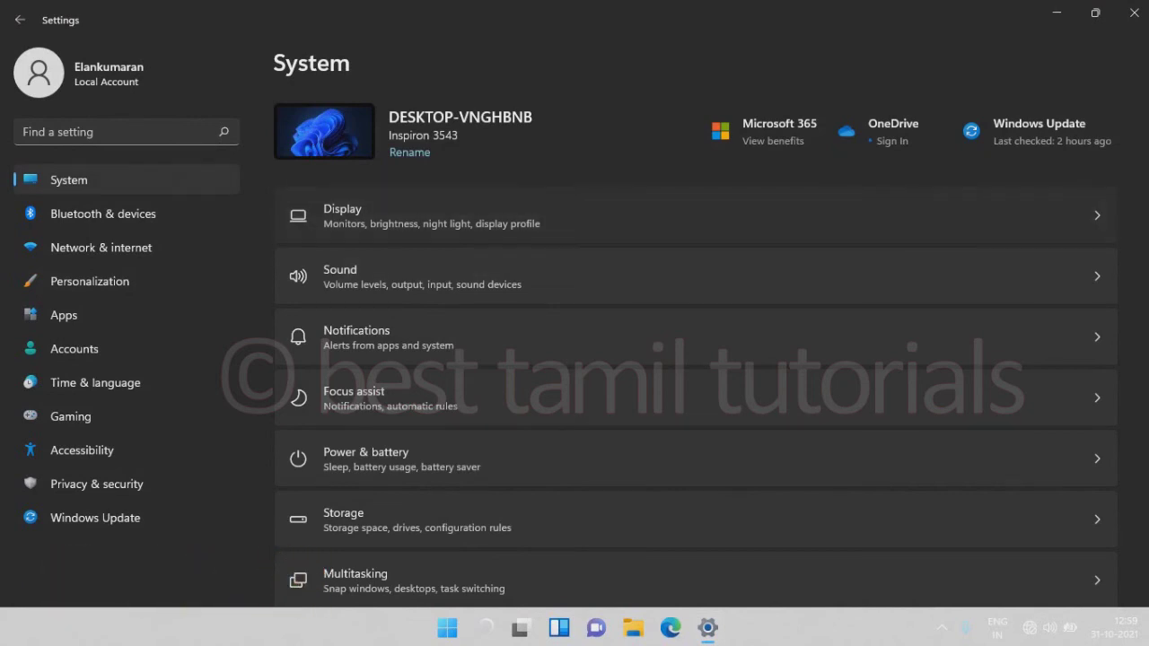
{"action": "left_click", "coordinate": [694, 215]}
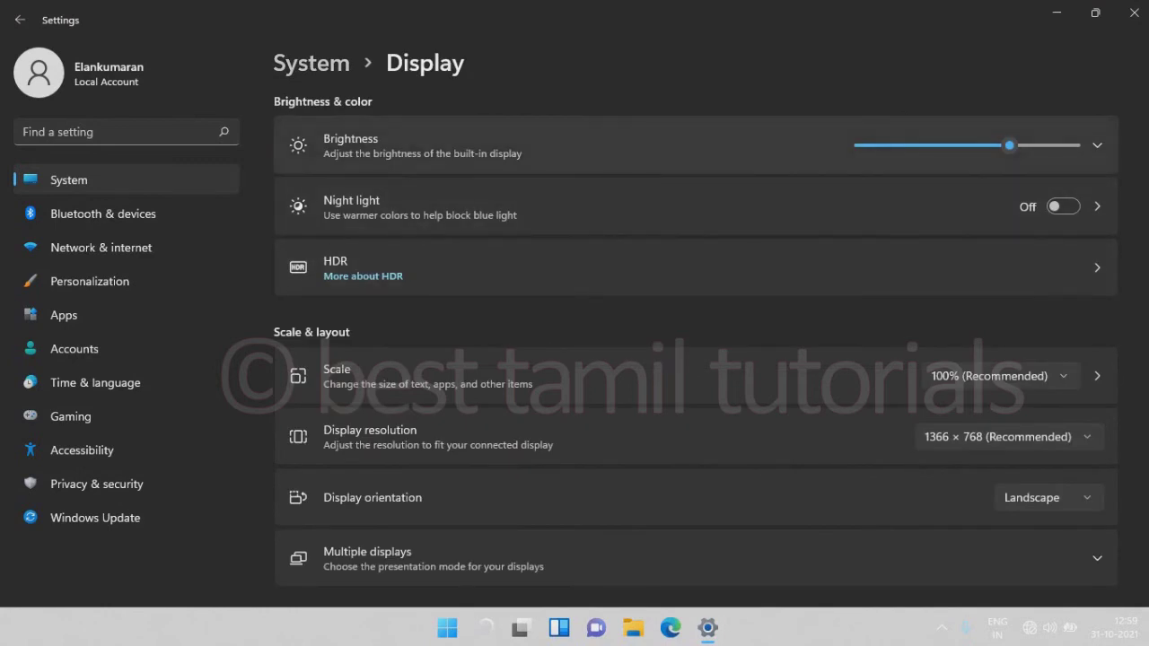
{"action": "scroll", "coordinate": [695, 346], "scroll_direction": "down", "scroll_amount": 5}
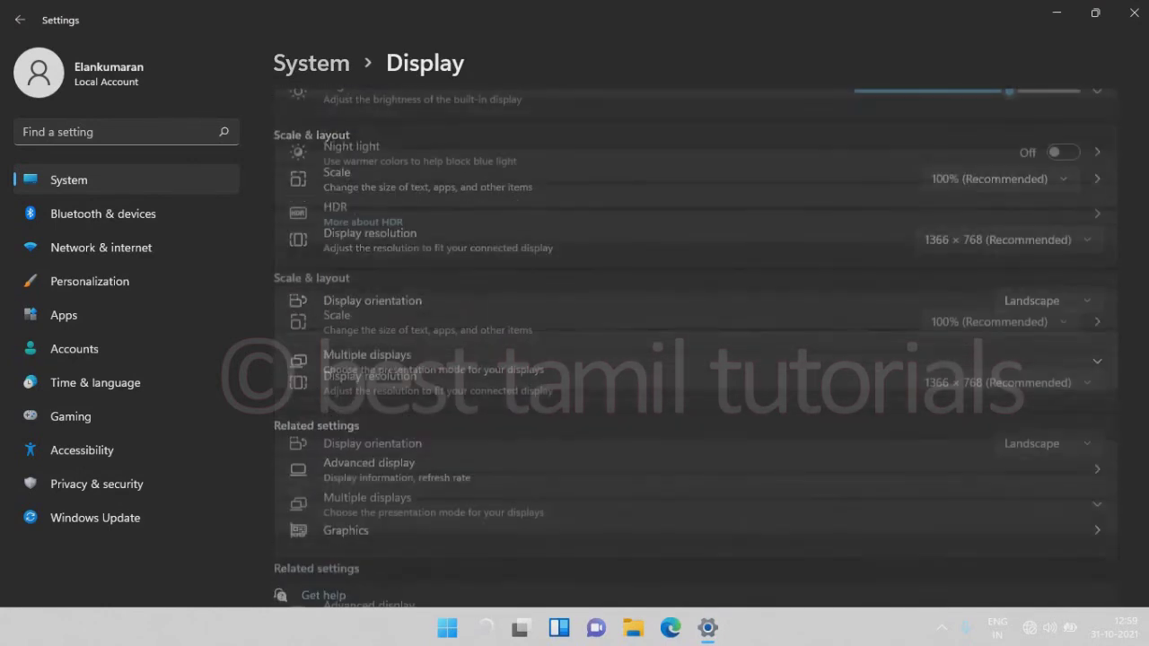